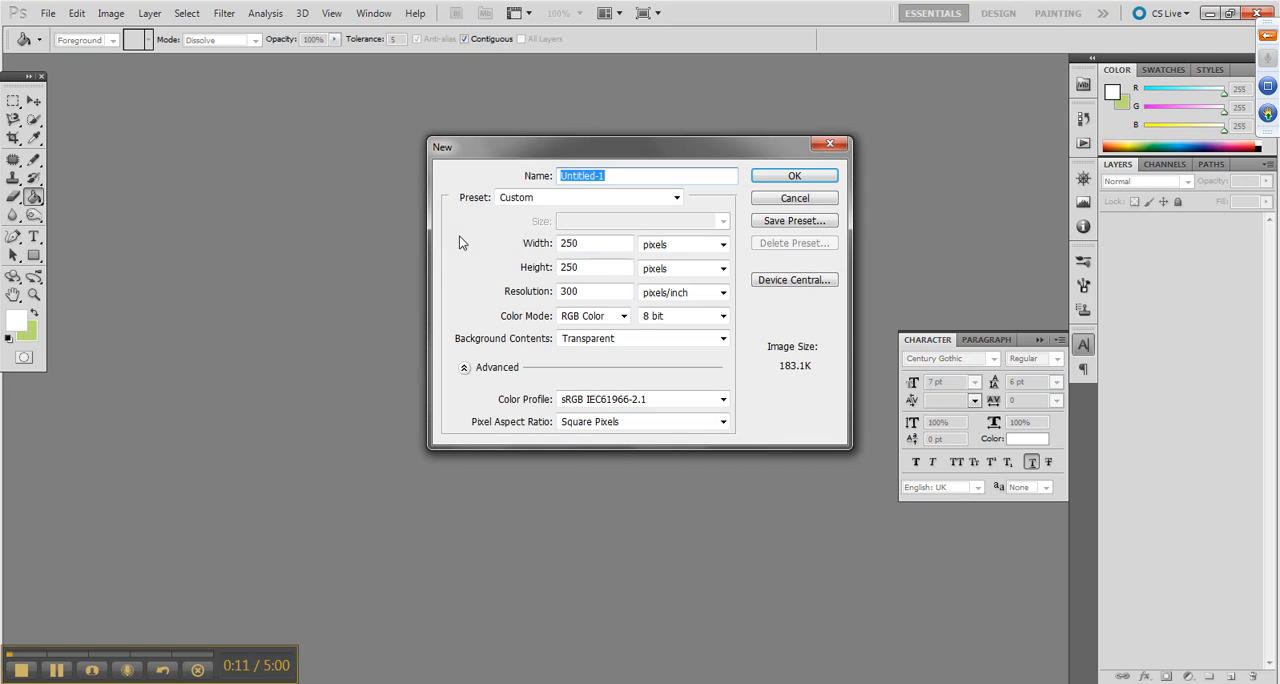
Create a new document 960 pixels wide and 250 pixels high with a transparent background
double_click(581, 245)
text(960)
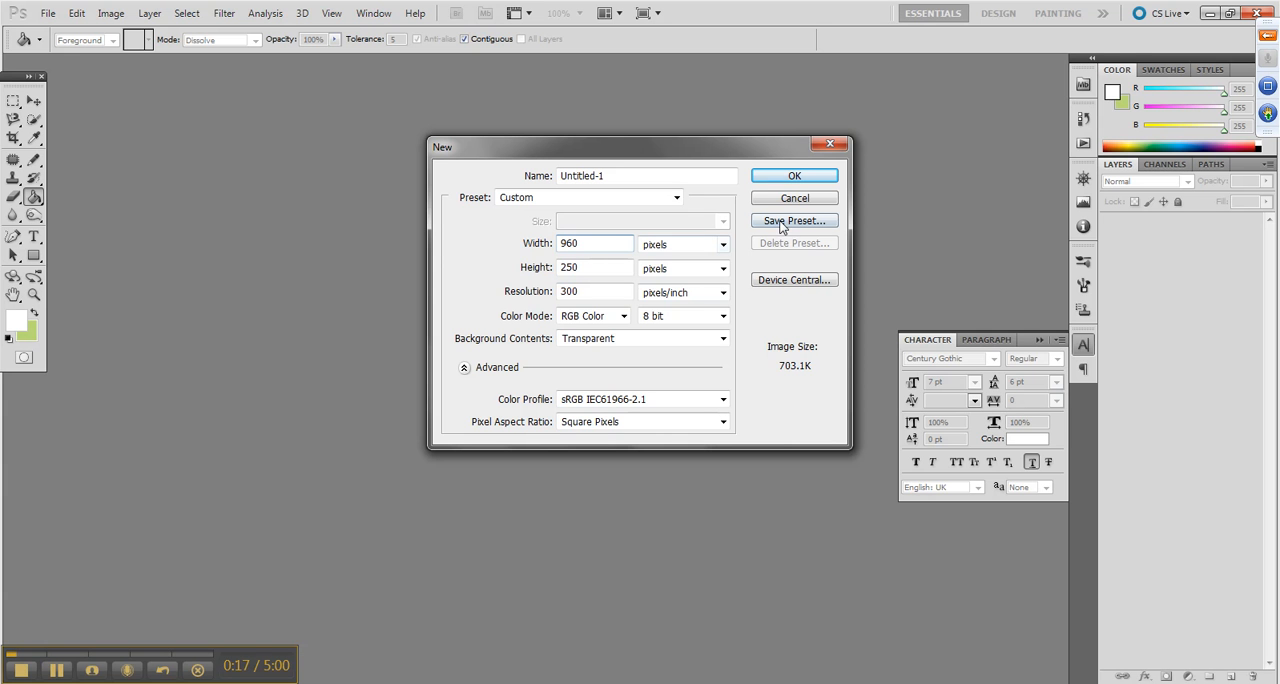
click(657, 337)
click(657, 337)
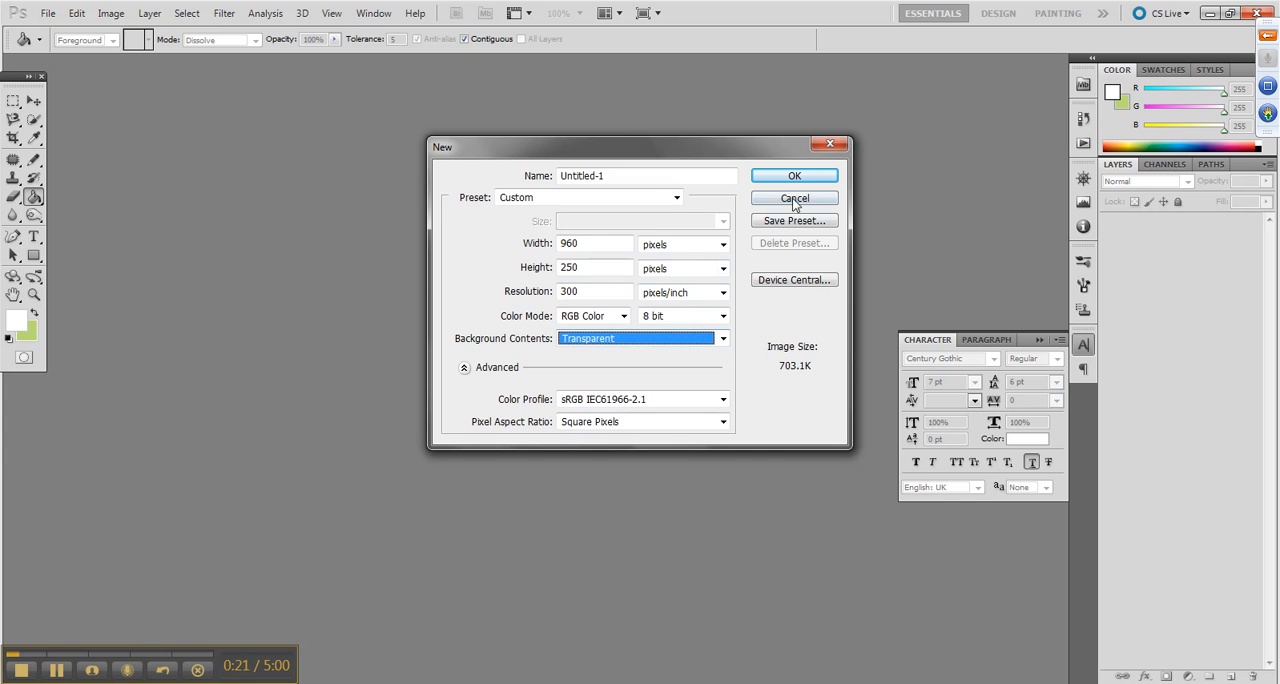
click(826, 178)
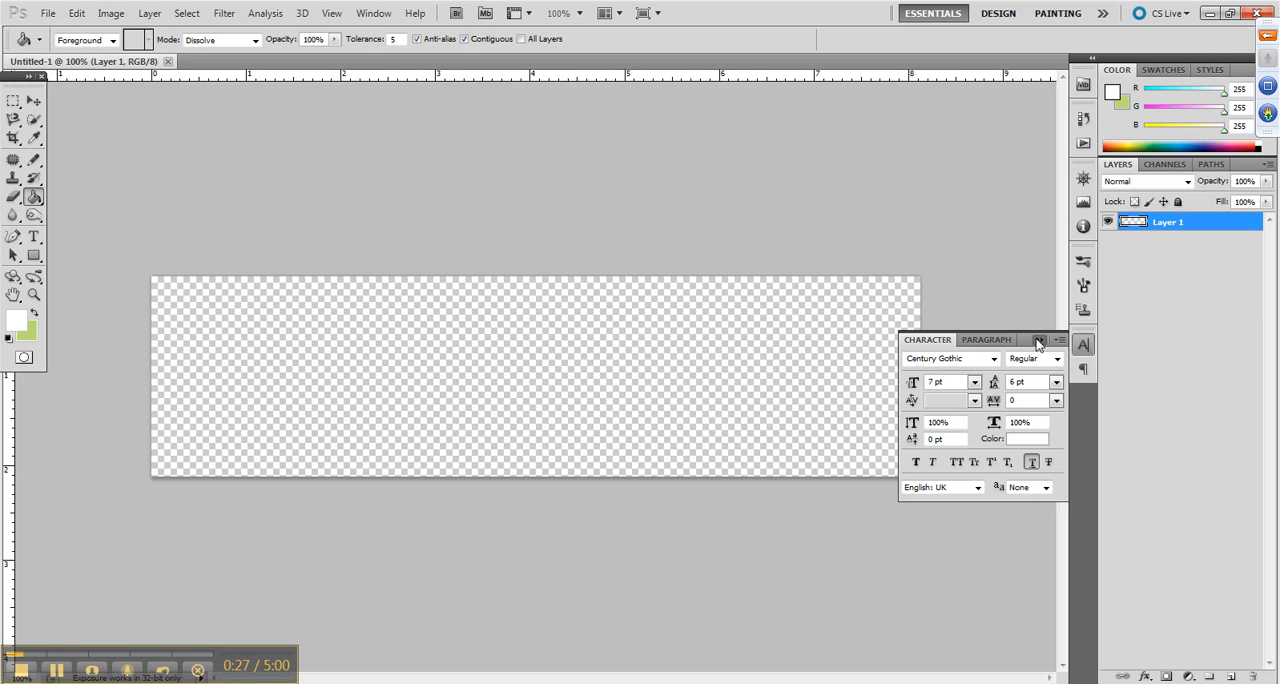
Swap the foreground and background colours and fill the whole banner layer with light green (#bad976)
click(1038, 342)
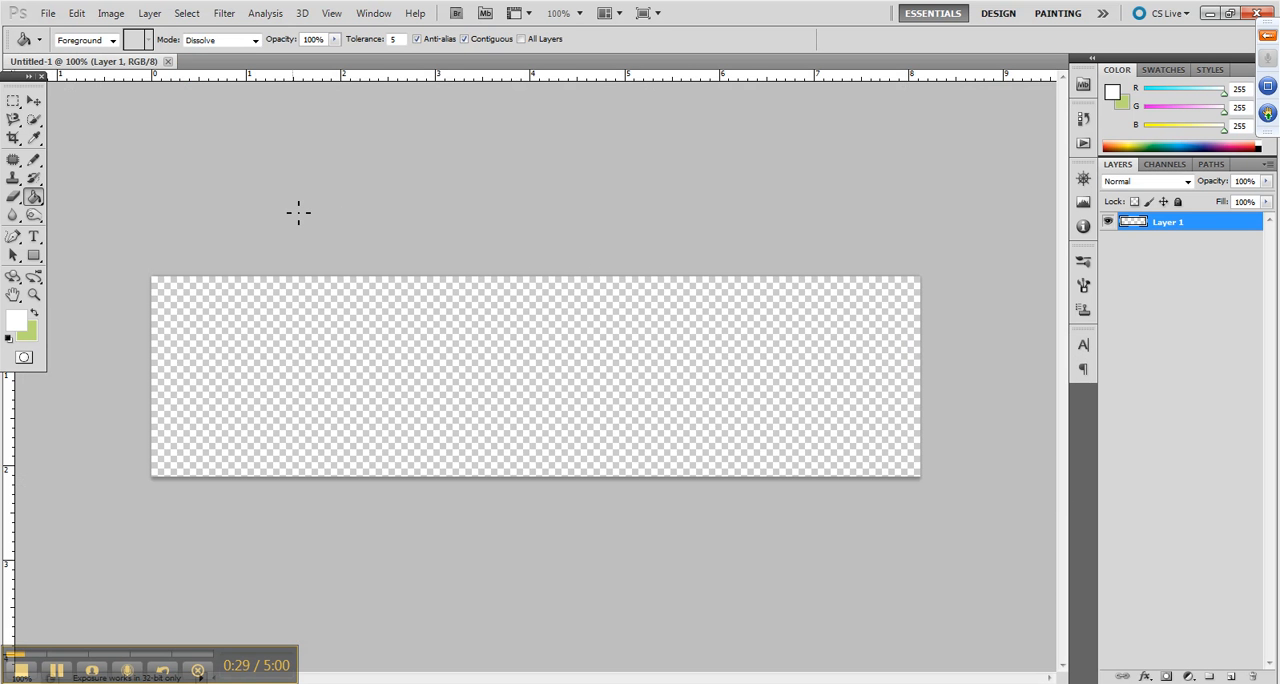
click(32, 334)
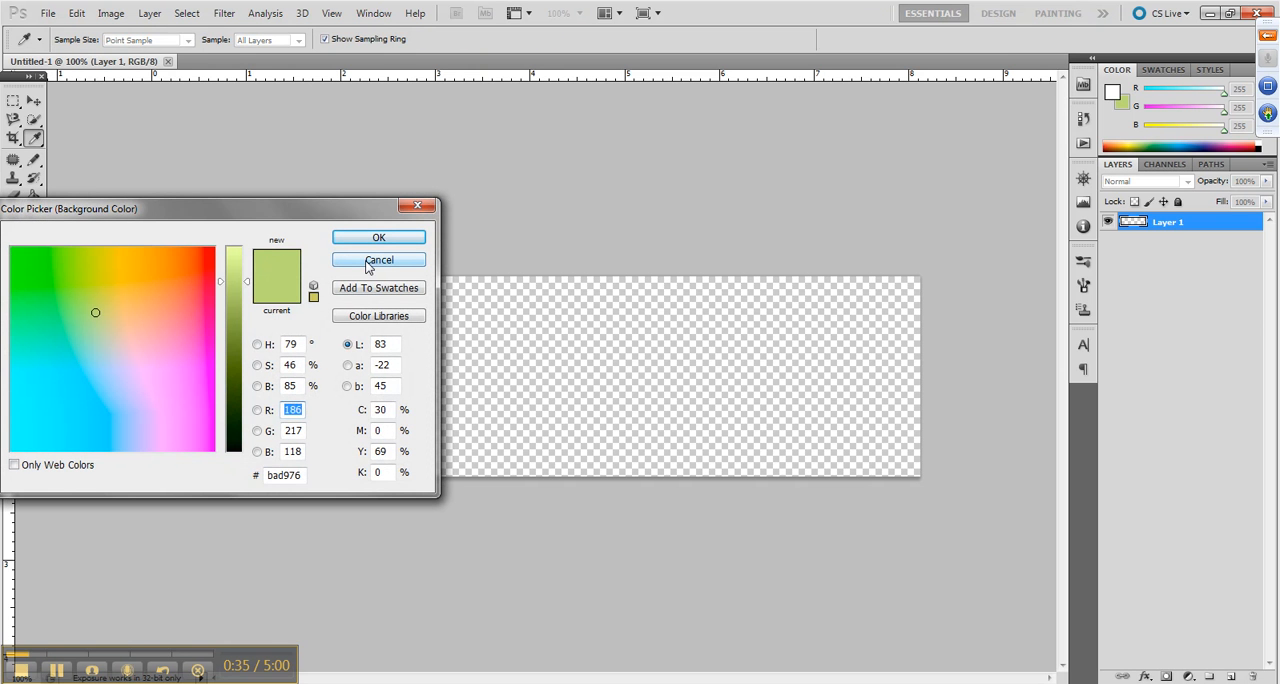
click(370, 262)
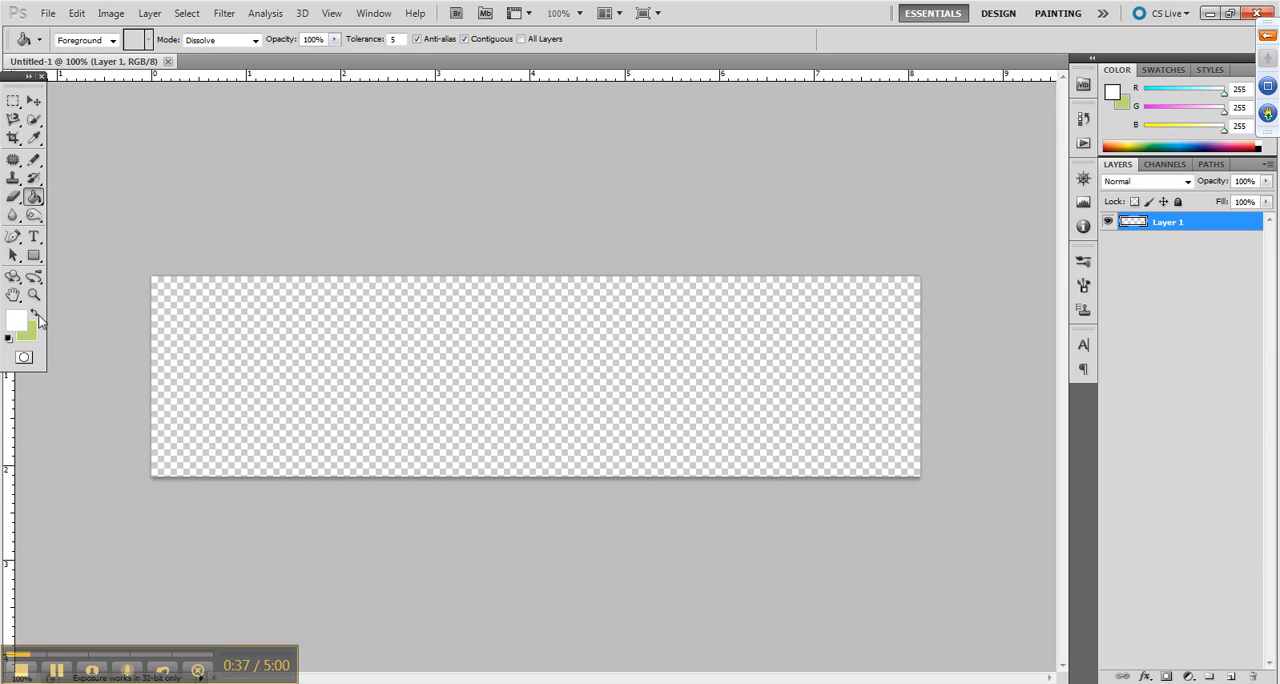
click(35, 315)
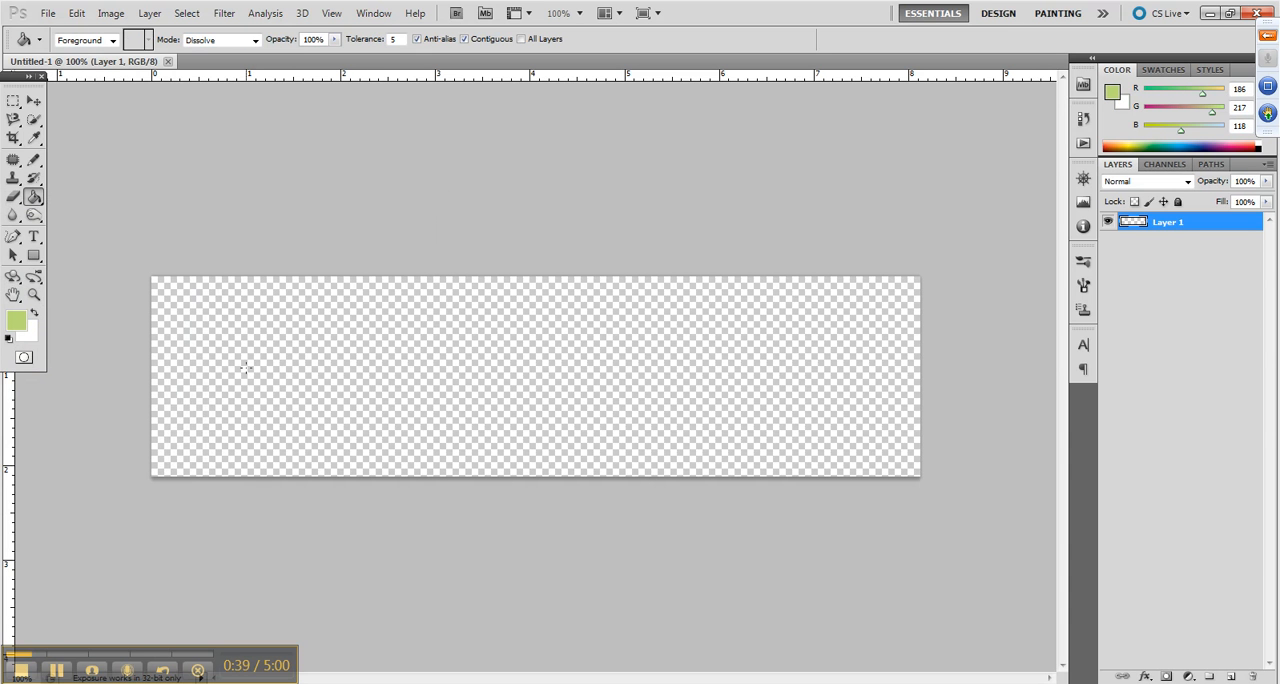
click(247, 370)
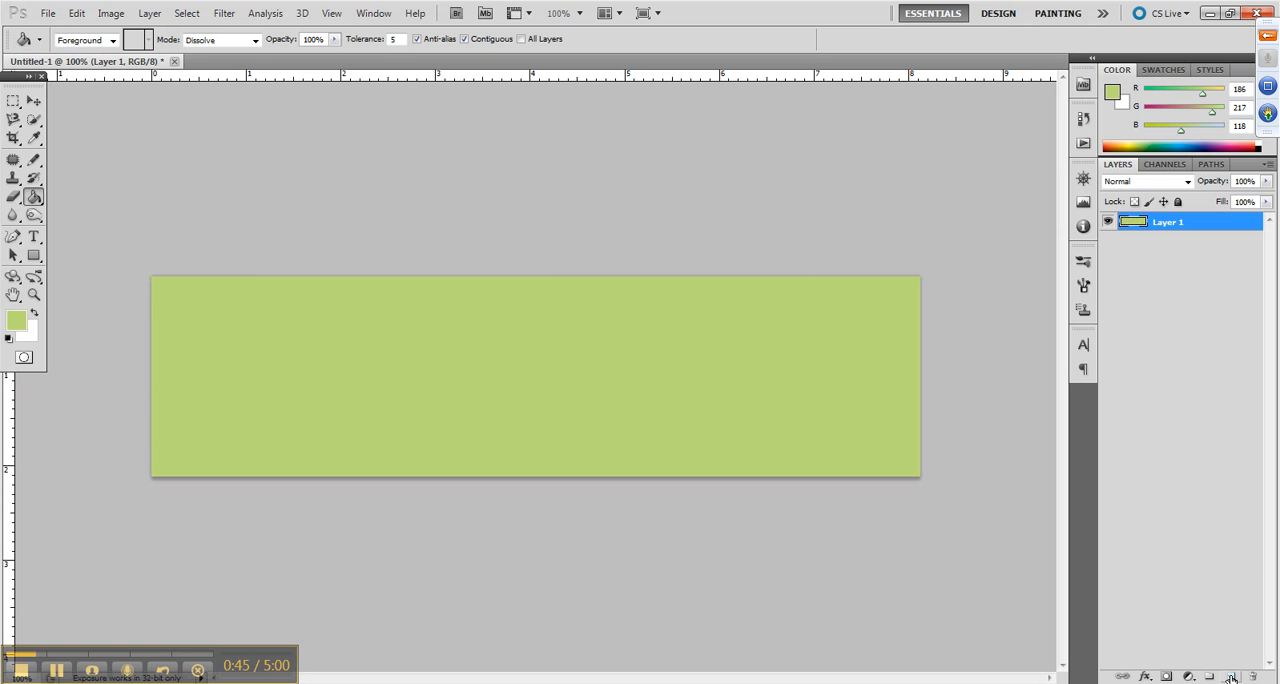
Add a new layer above the green background and set the Type tool's font to ClementePDaf
click(1231, 677)
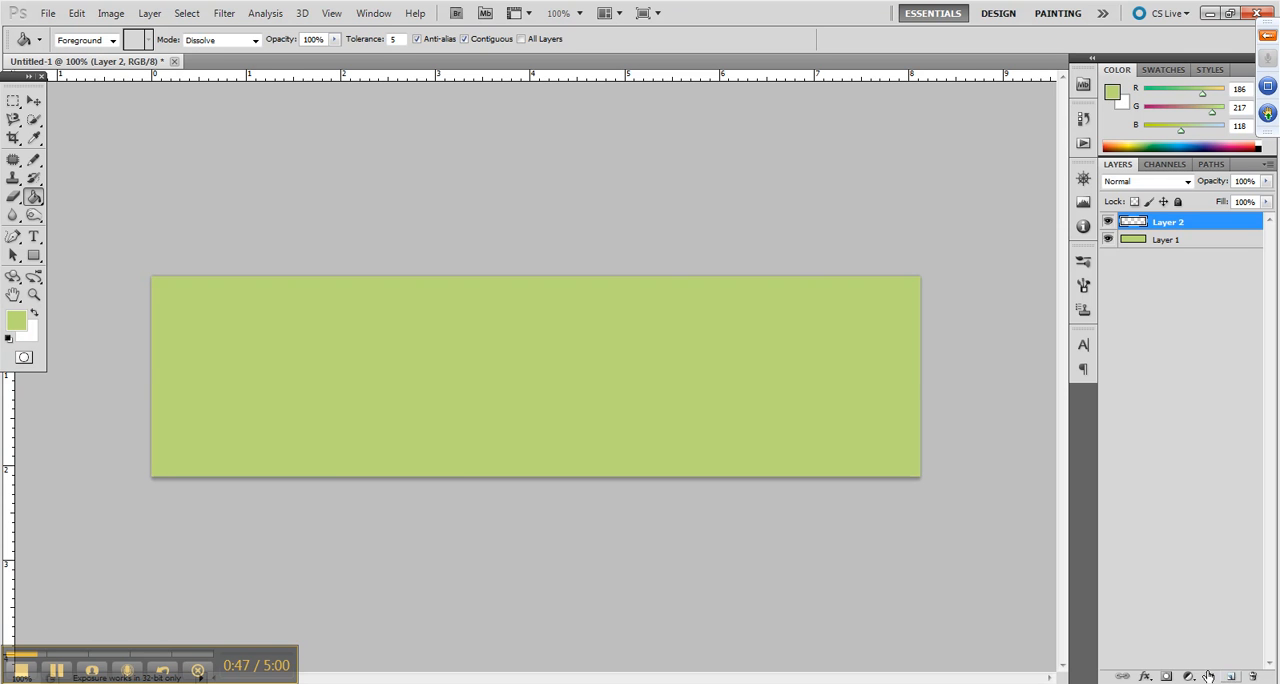
click(33, 236)
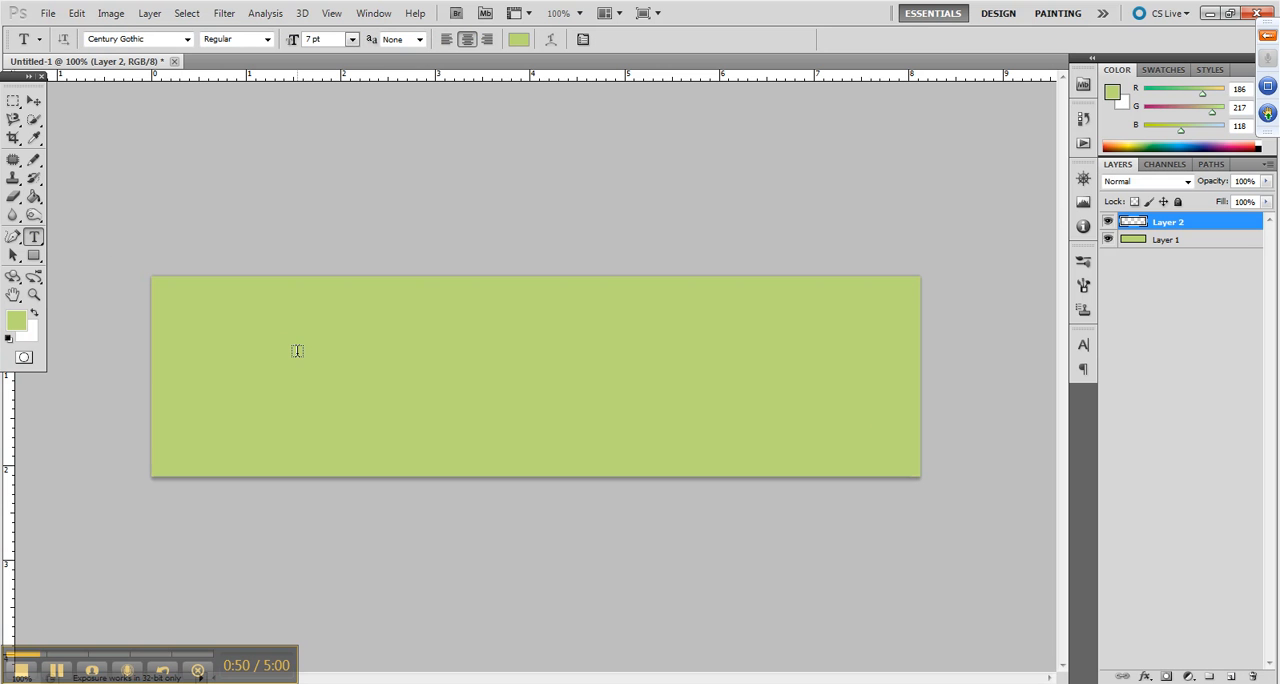
click(1083, 347)
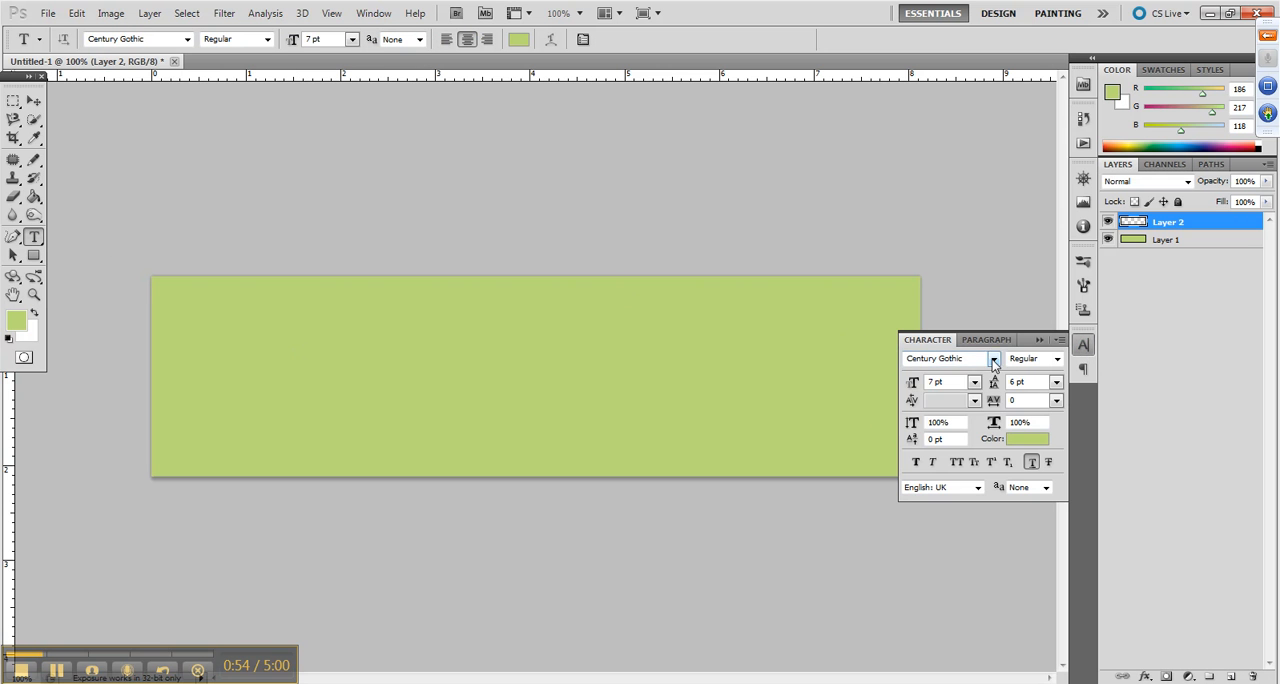
click(994, 360)
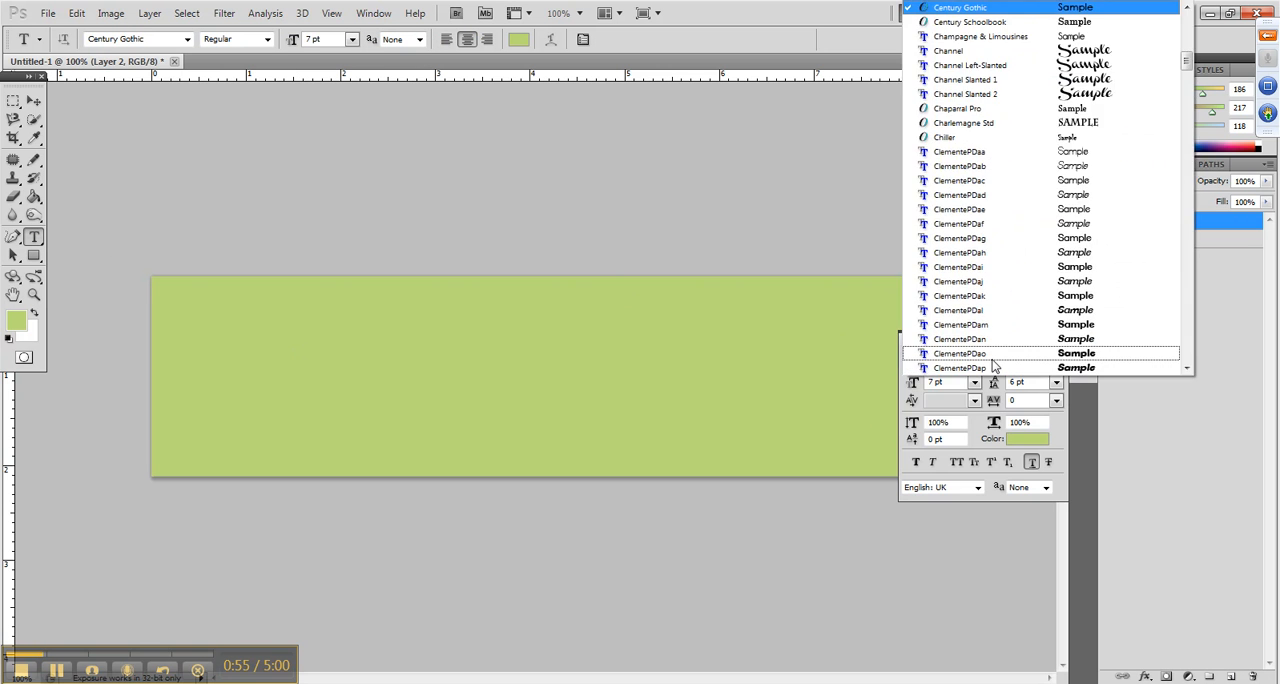
click(1045, 224)
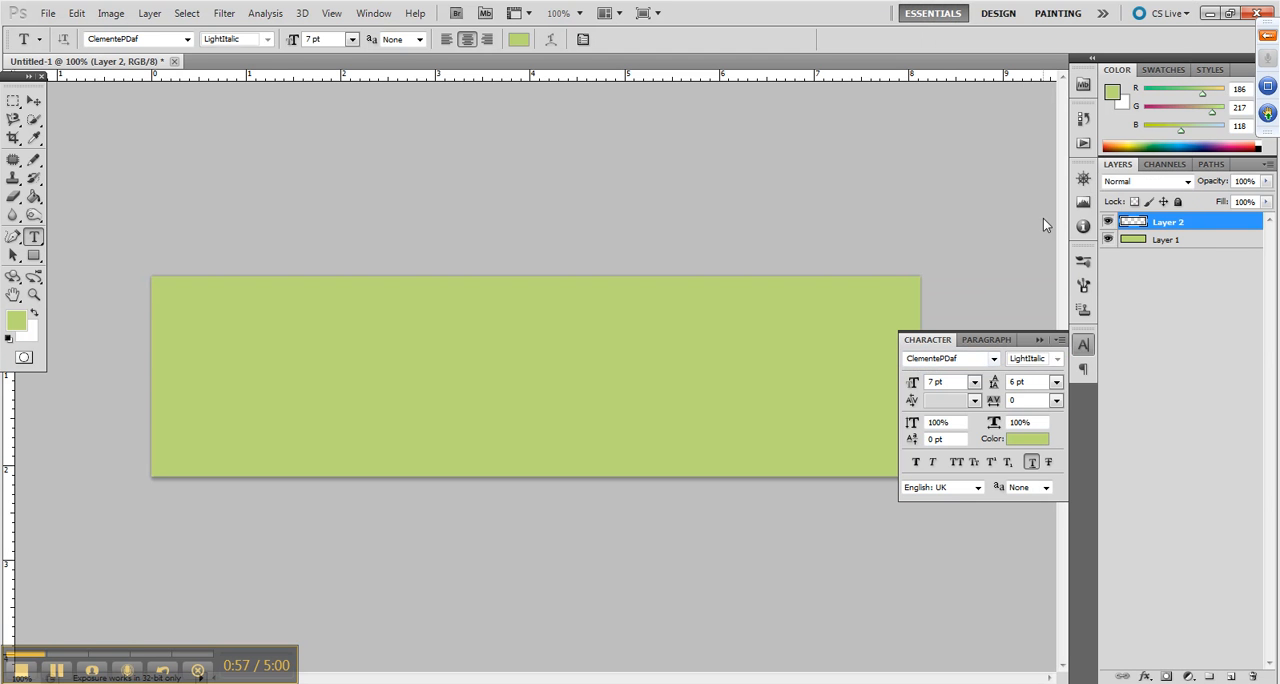
Add a line of title text on the banner with the photographer's full name followed by PHOTOGRAPHY
click(275, 351)
text(test)
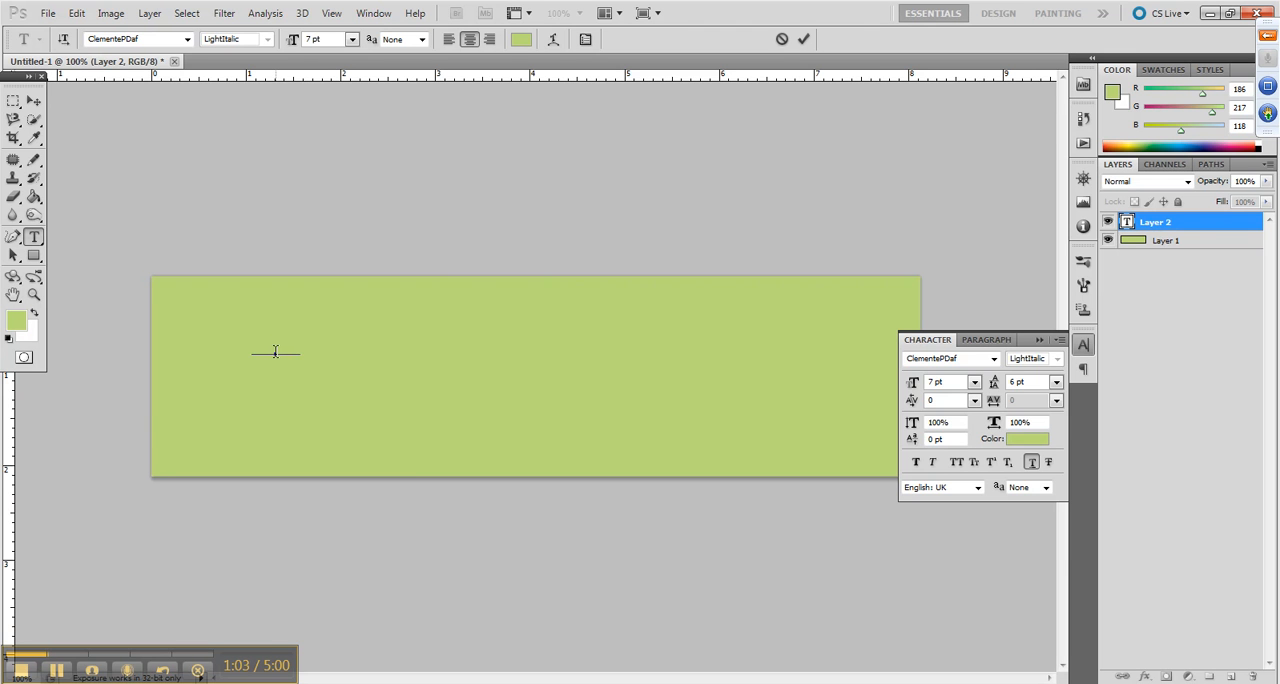
text(ement)
key(ctrl+Return)
Move the title text with Free Transform so it lies fully inside the banner, centred at about X 326 px, Y 91 px
key(ctrl+t)
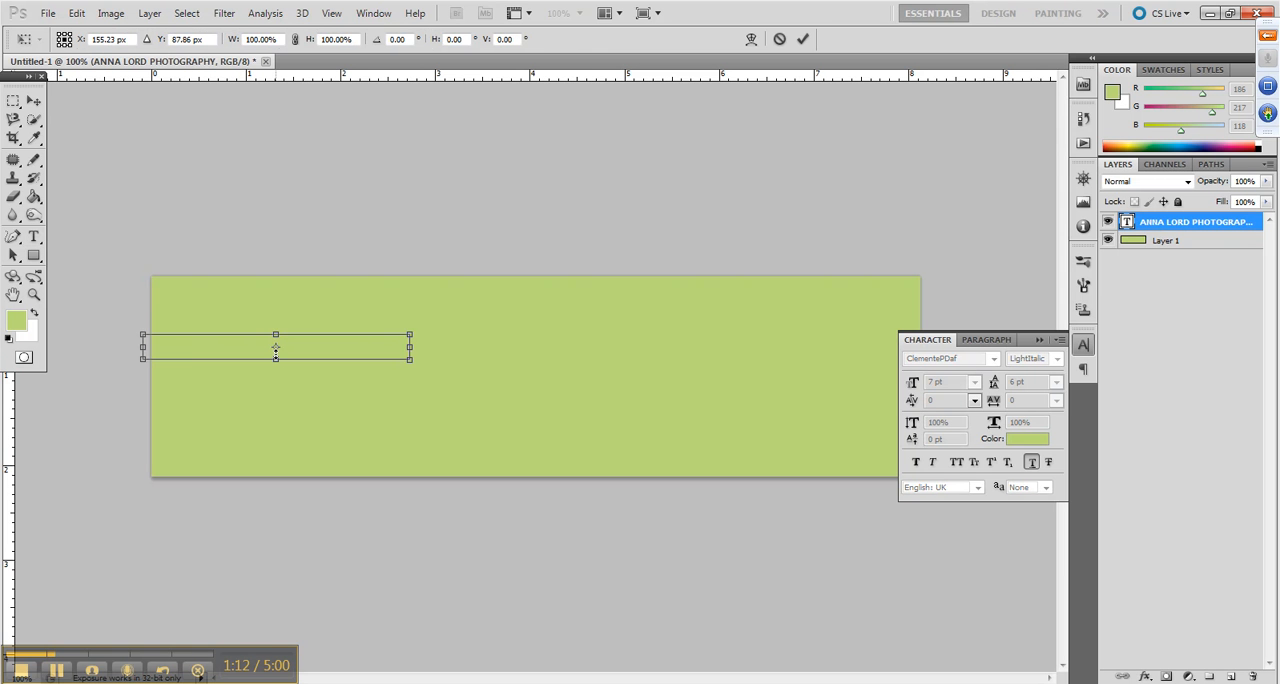
drag(322, 346, 456, 347)
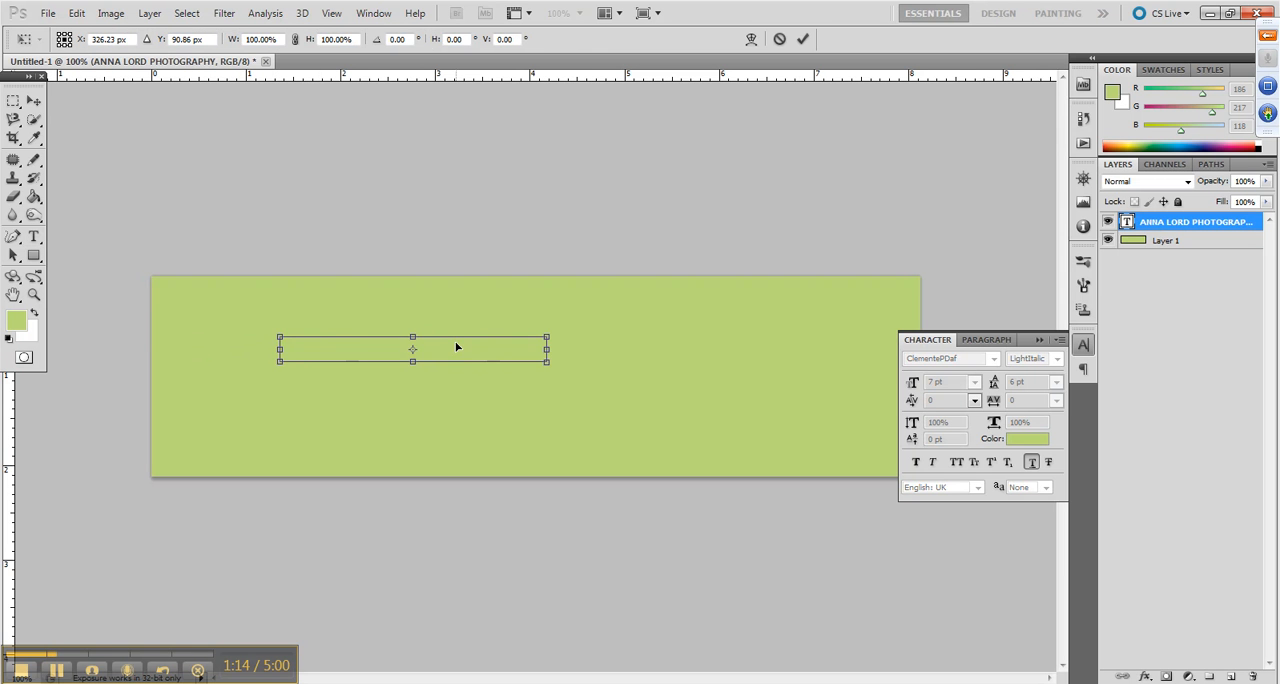
key(Return)
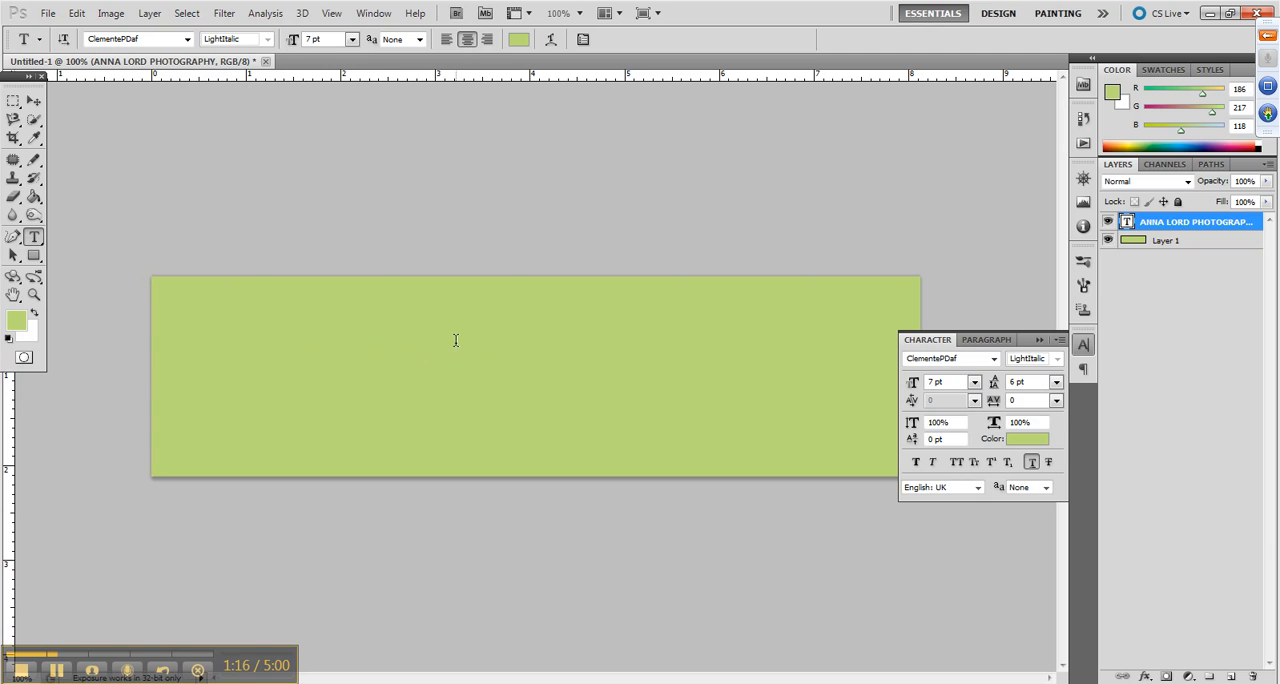
Set the title text's colour to pale peach (#ffd1c1)
click(1037, 437)
click(146, 327)
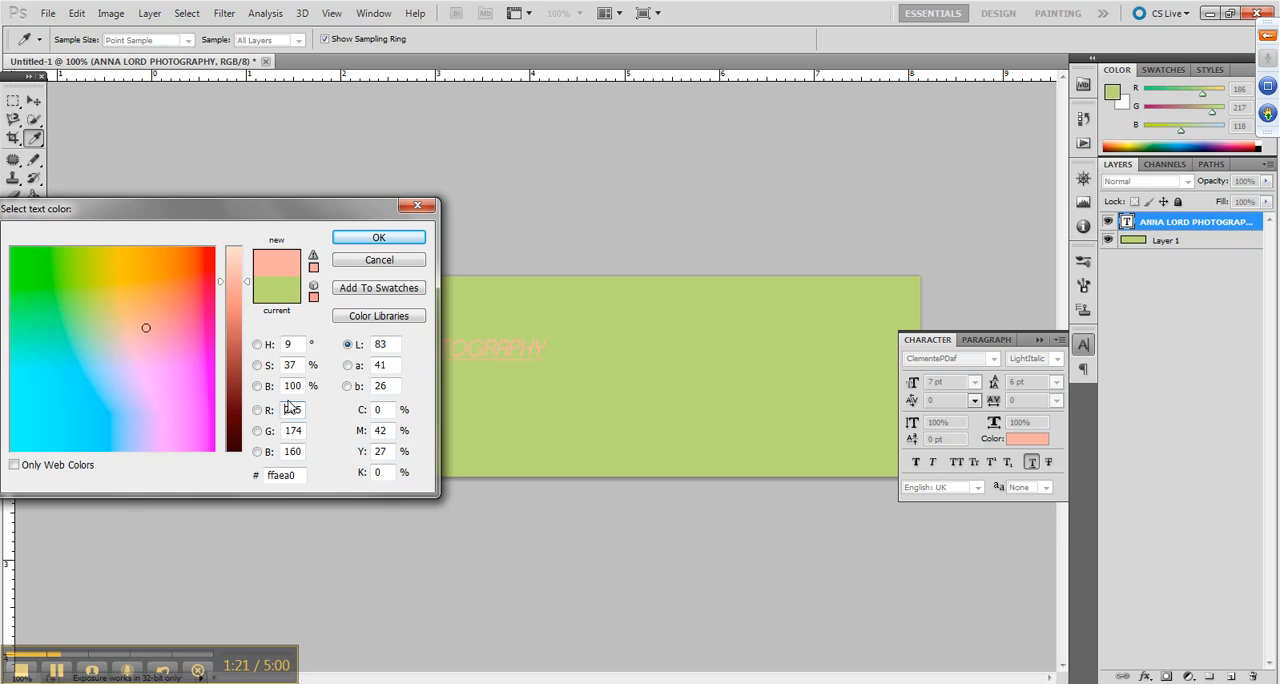
click(236, 263)
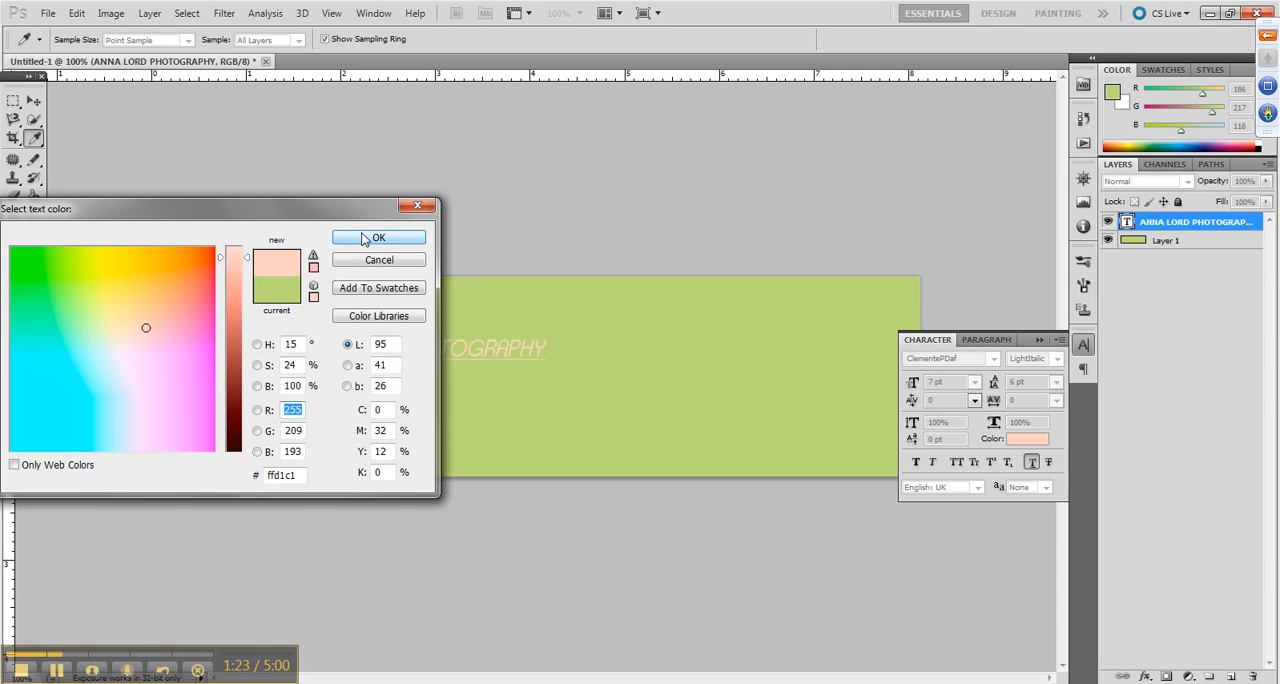
click(392, 238)
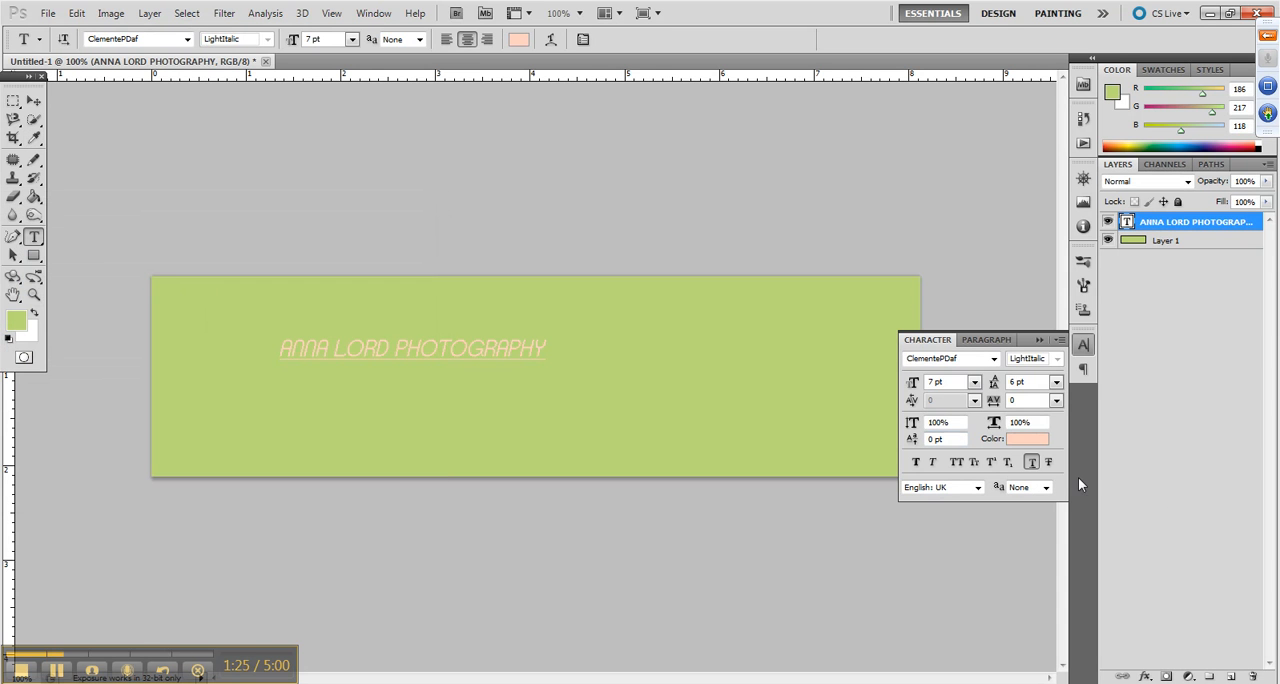
Remove the underline from the title text and set its font size to 11 pt
click(1033, 463)
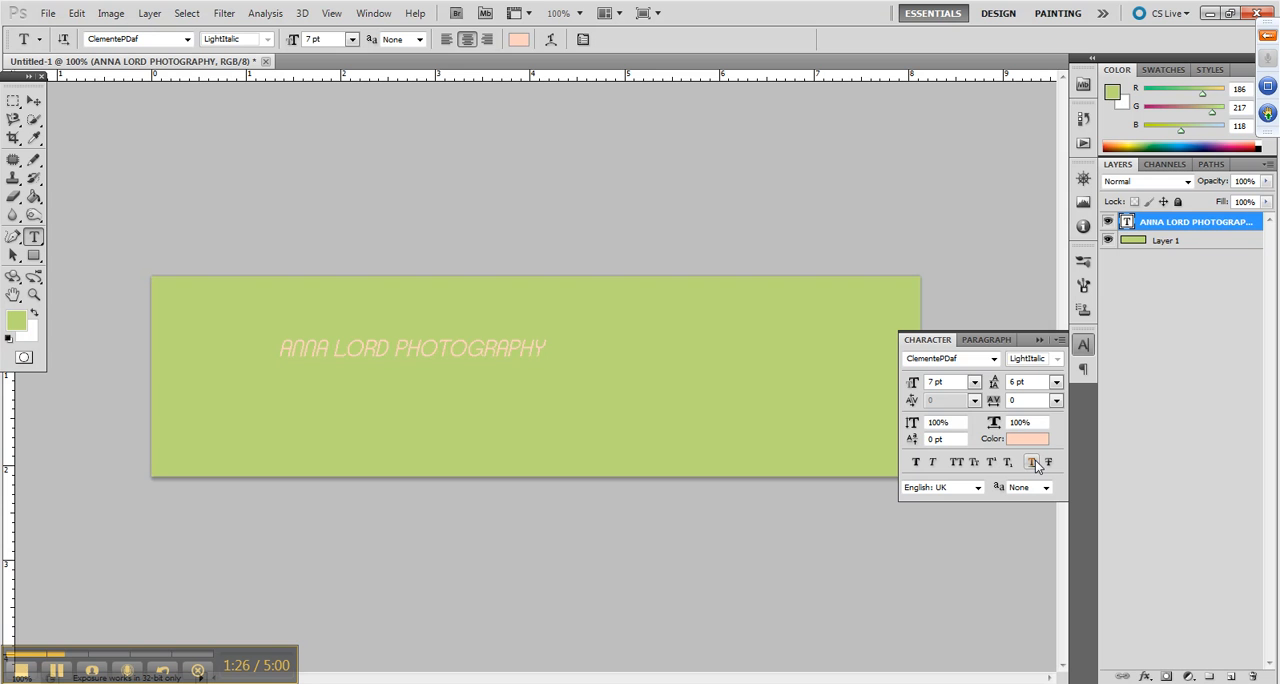
click(974, 382)
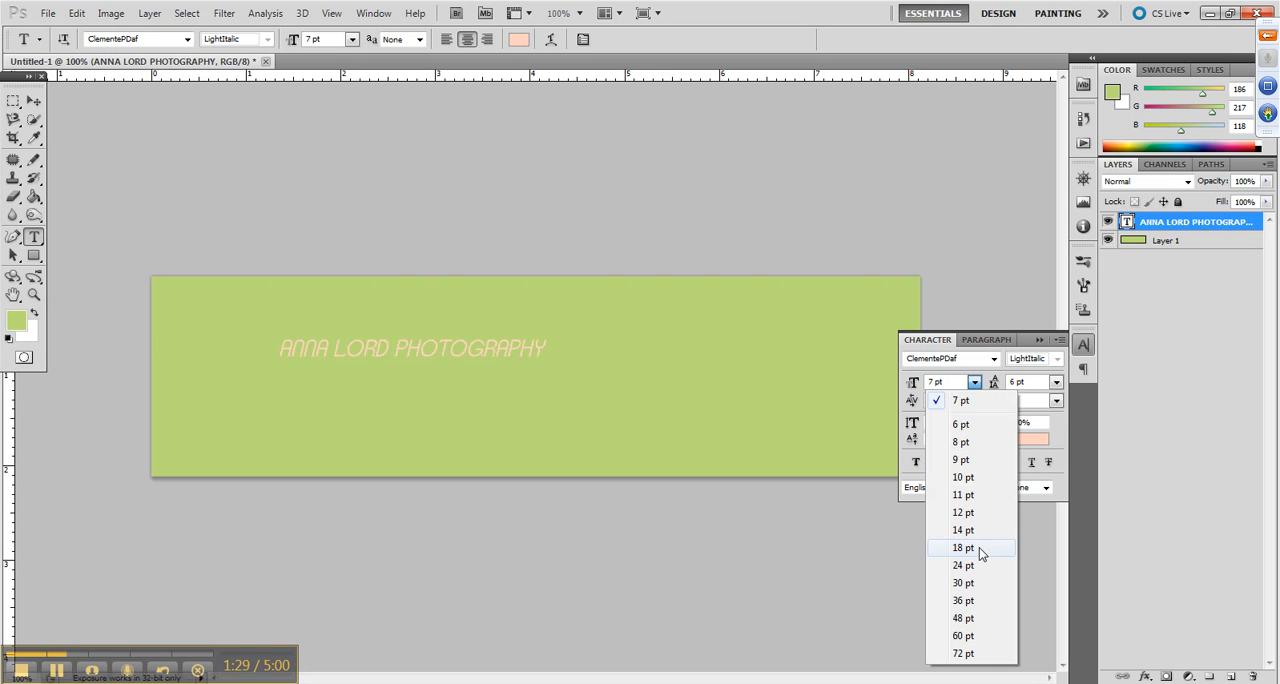
click(963, 548)
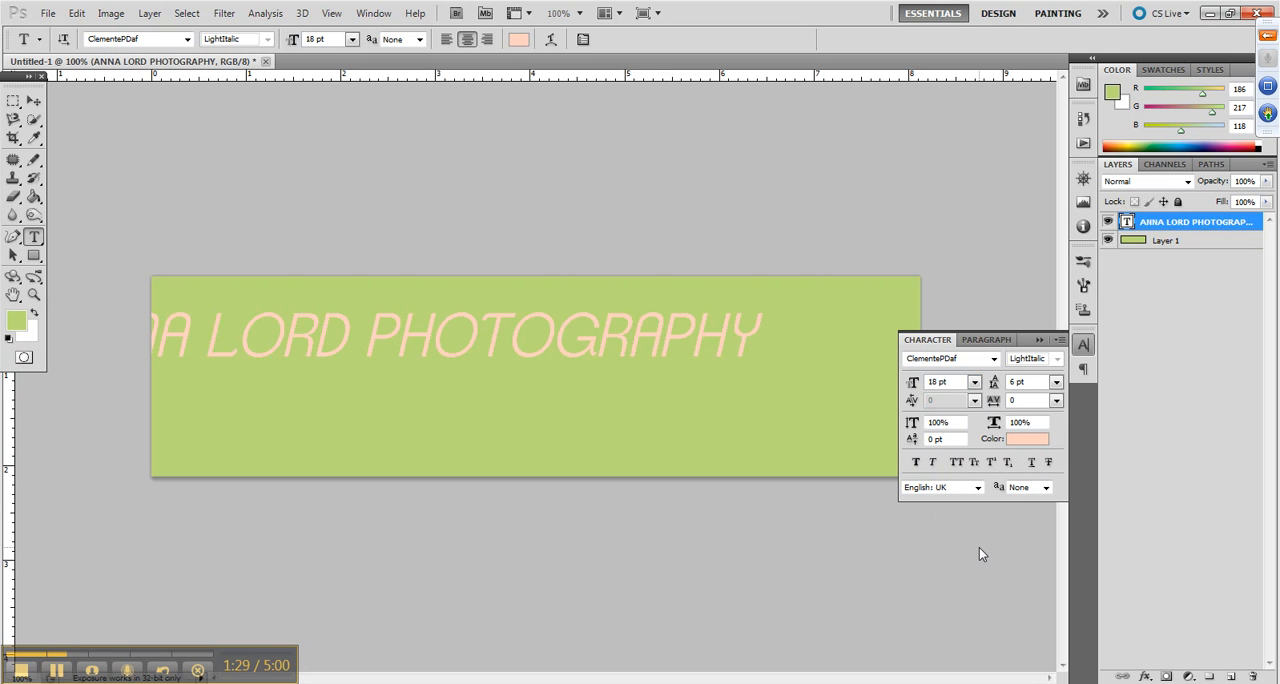
click(975, 383)
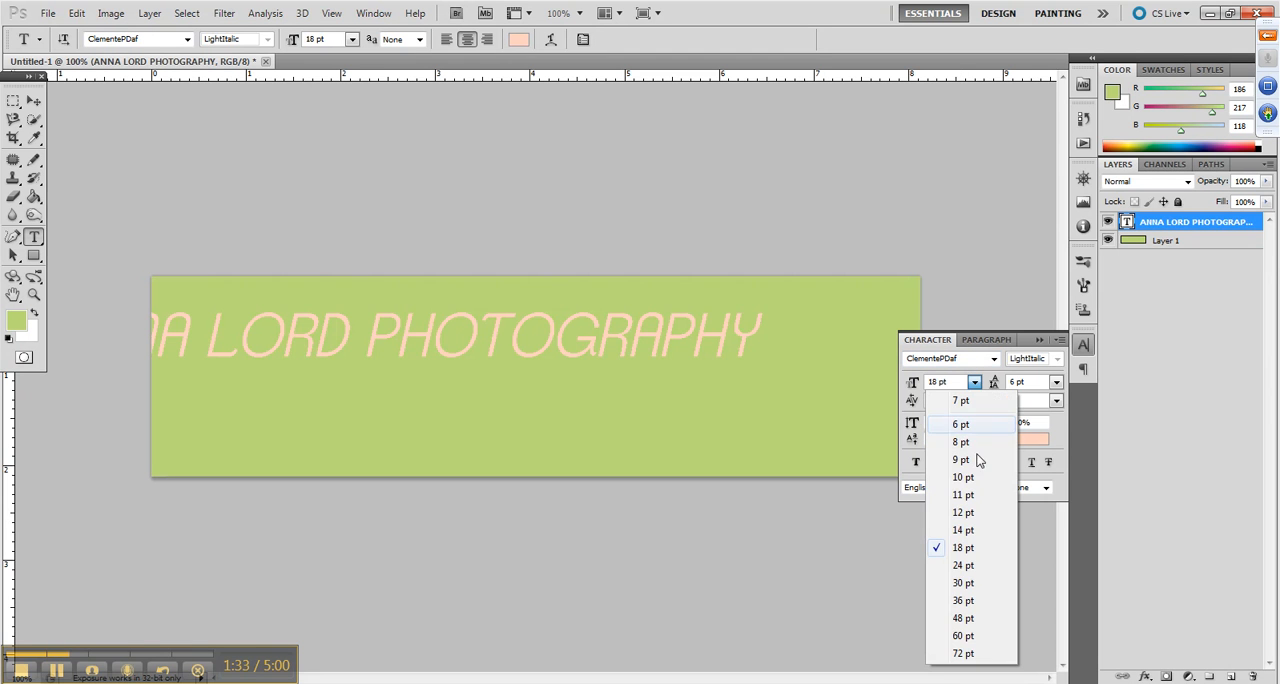
click(979, 503)
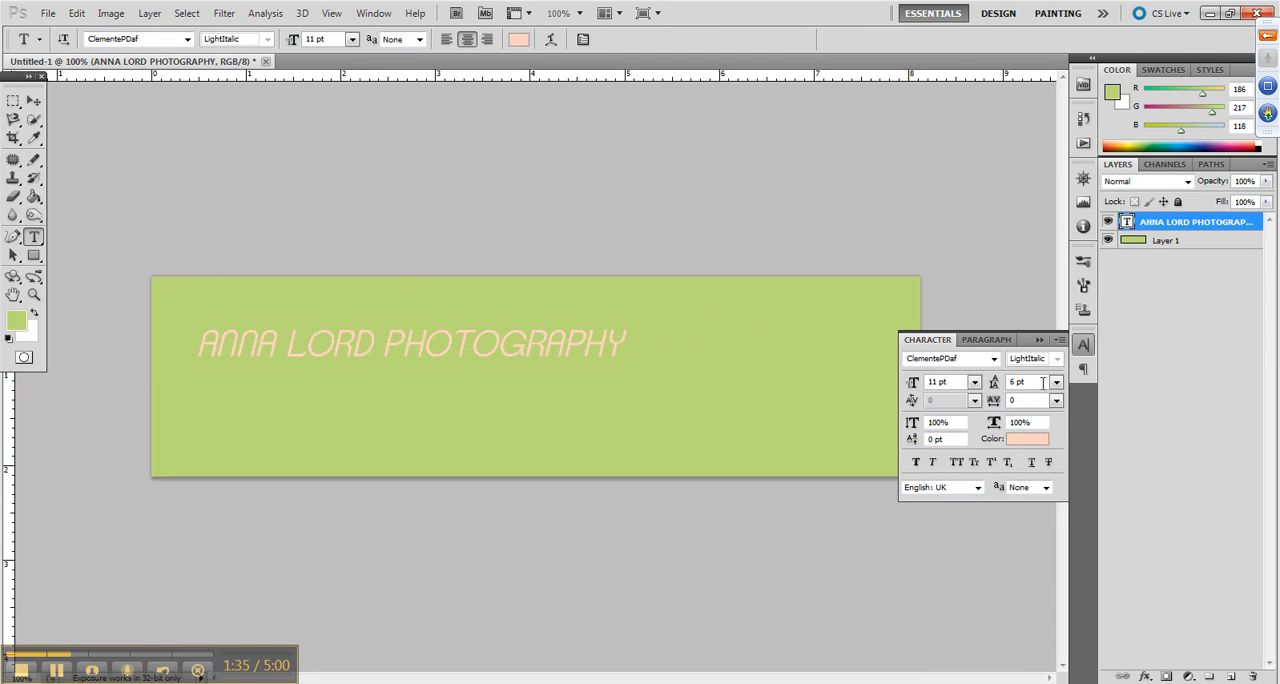
click(1039, 342)
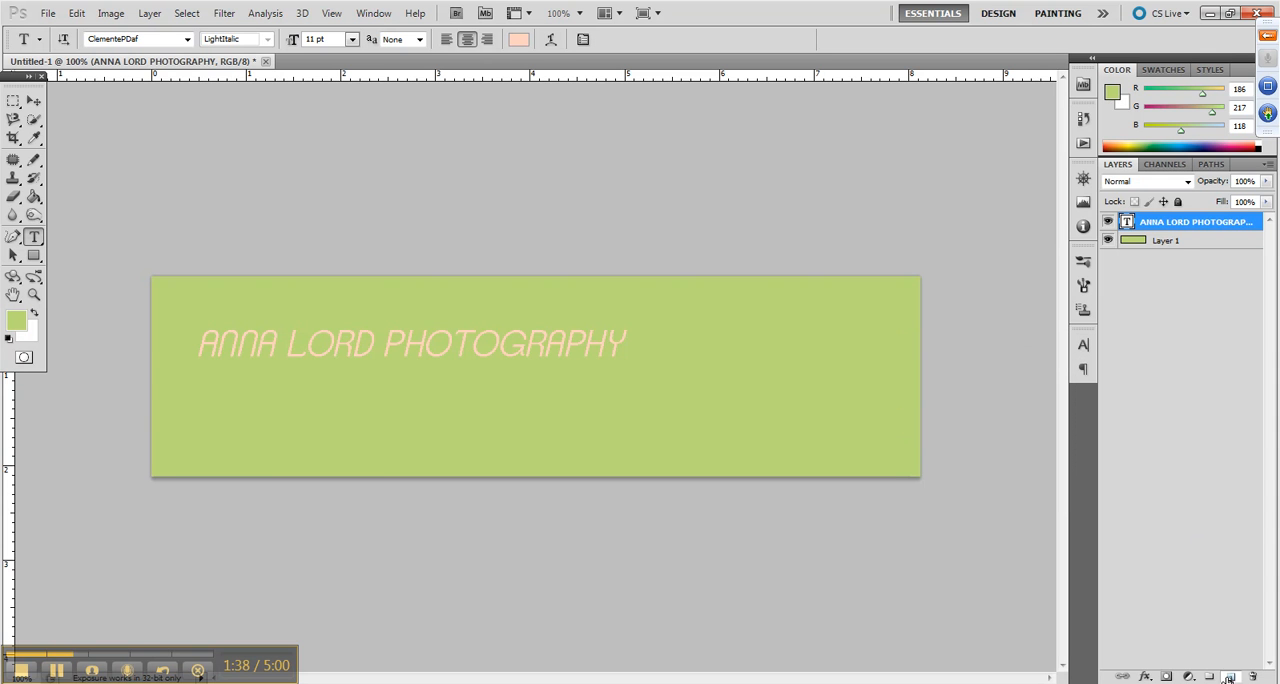
Add a new layer above the title text and choose the Brush tool for painting on it
click(1231, 676)
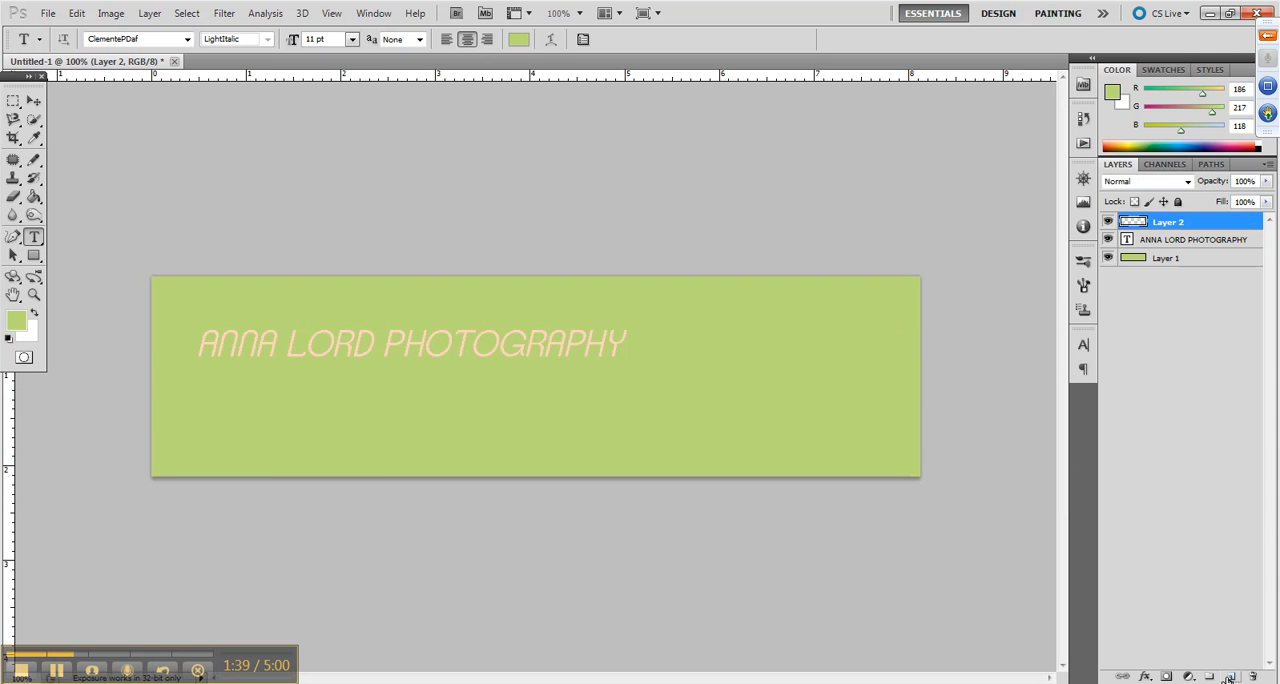
click(34, 161)
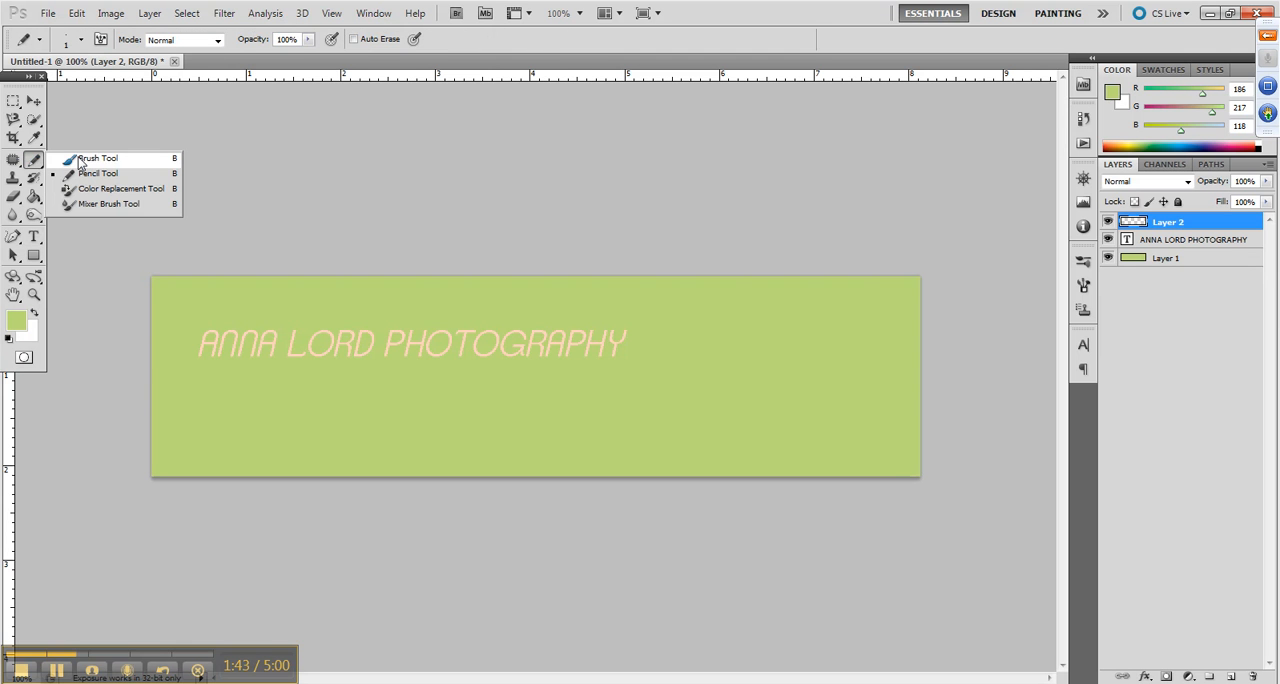
click(80, 158)
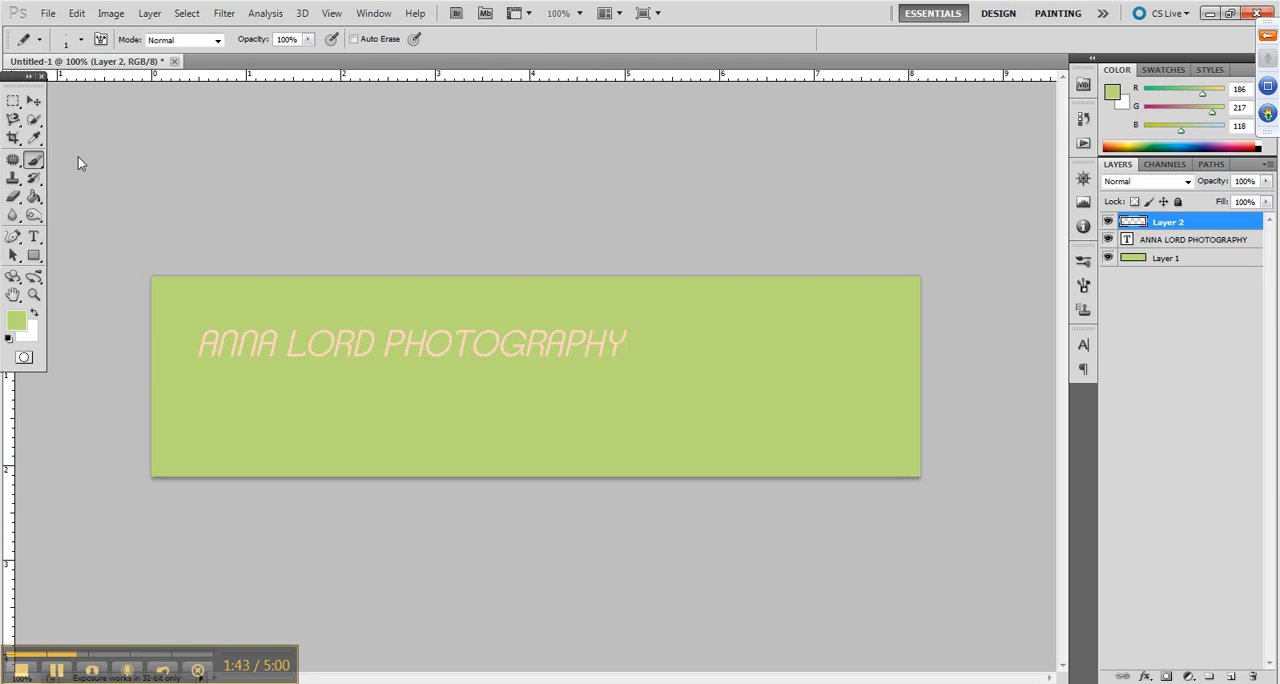
click(82, 41)
click(82, 41)
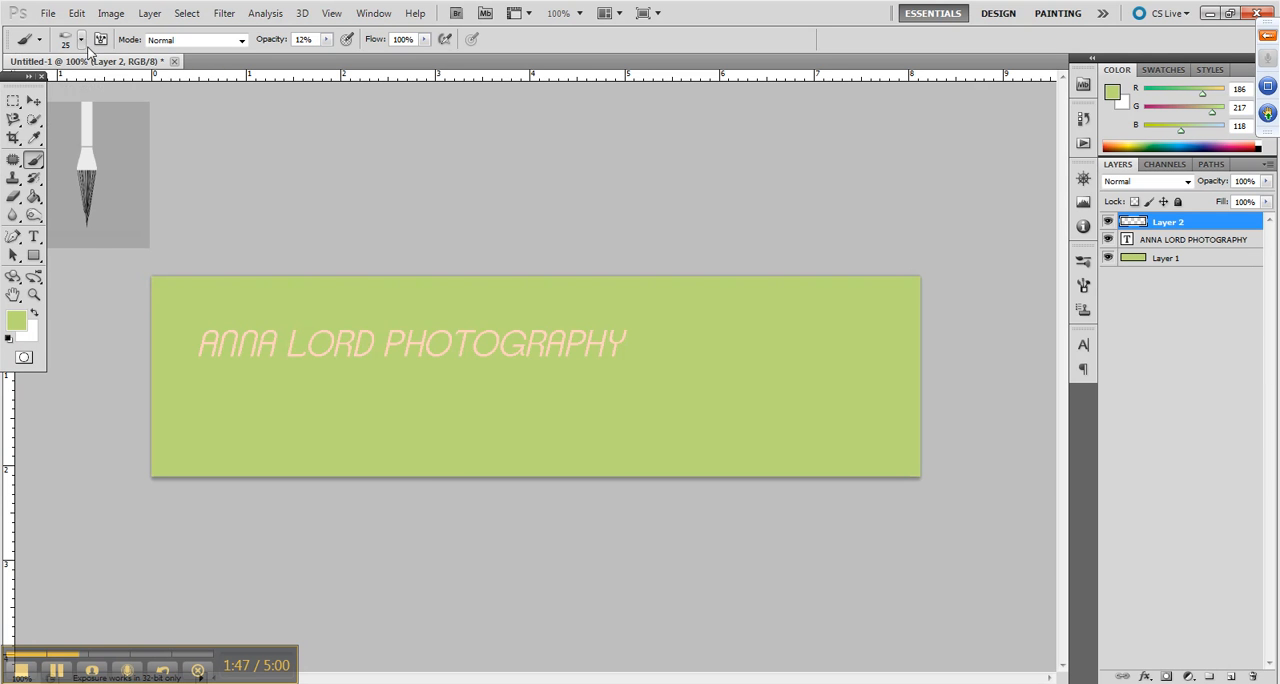
Set the foreground colour to bright cyan (RGB 0, 244, 255)
click(18, 328)
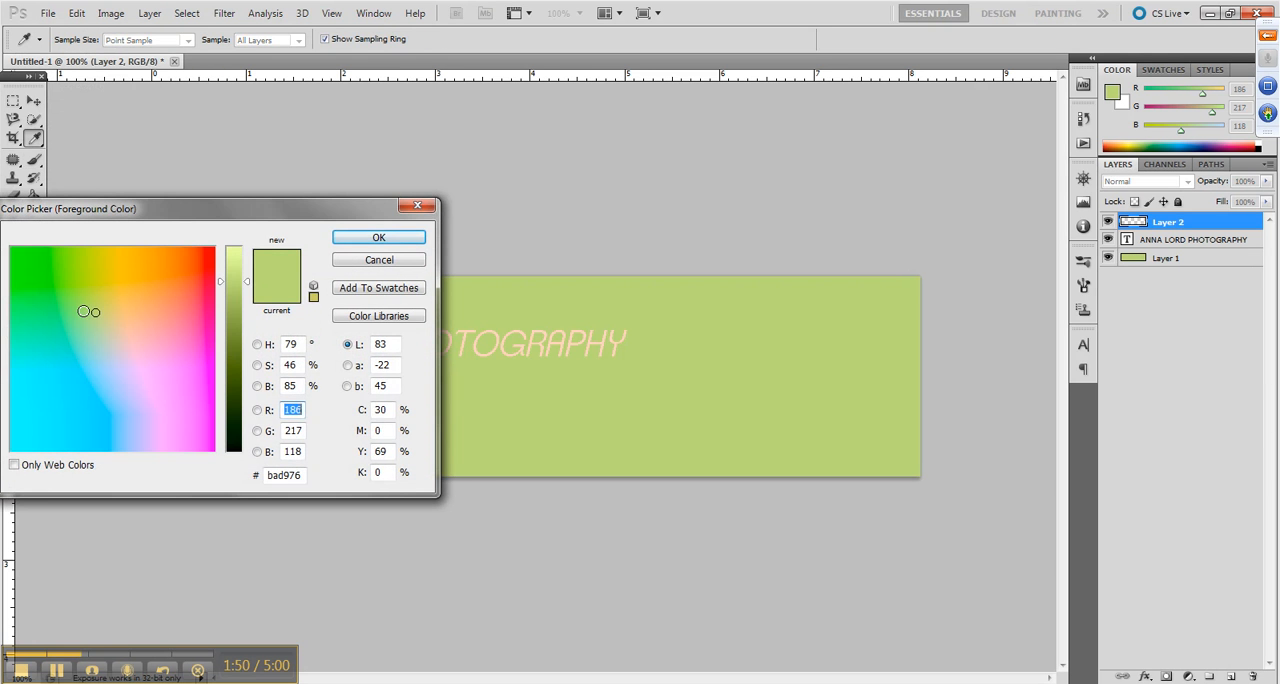
click(29, 295)
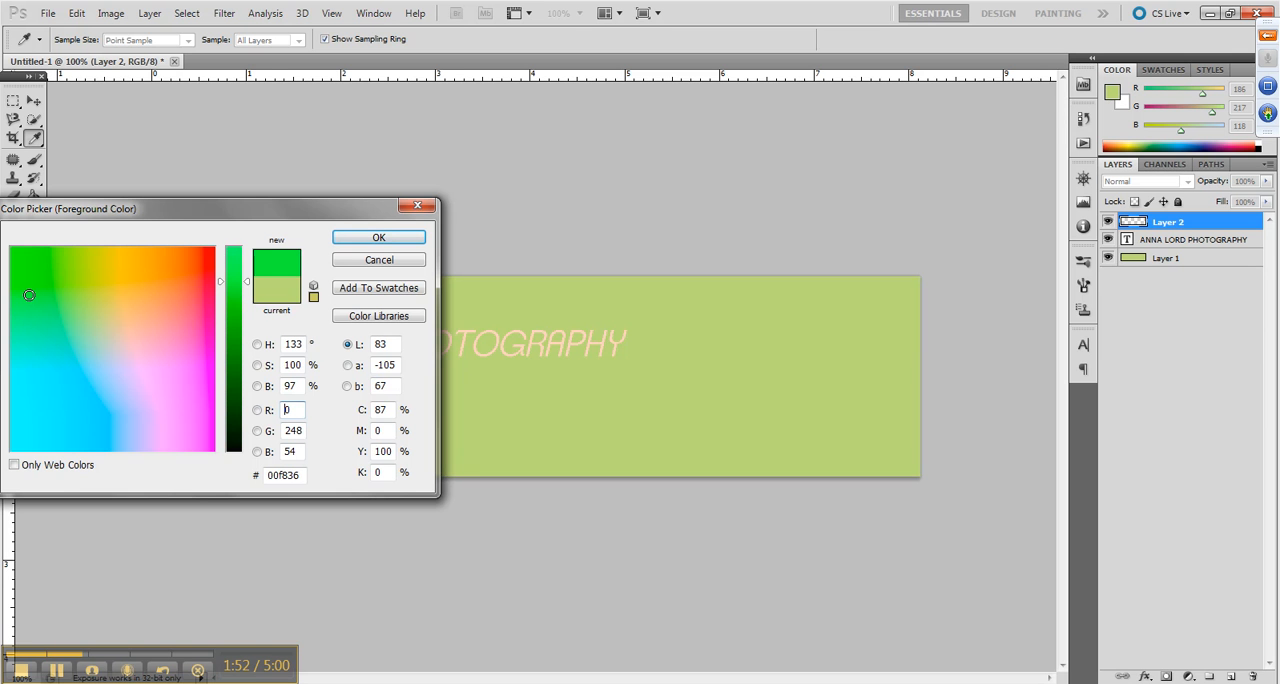
click(45, 371)
click(378, 238)
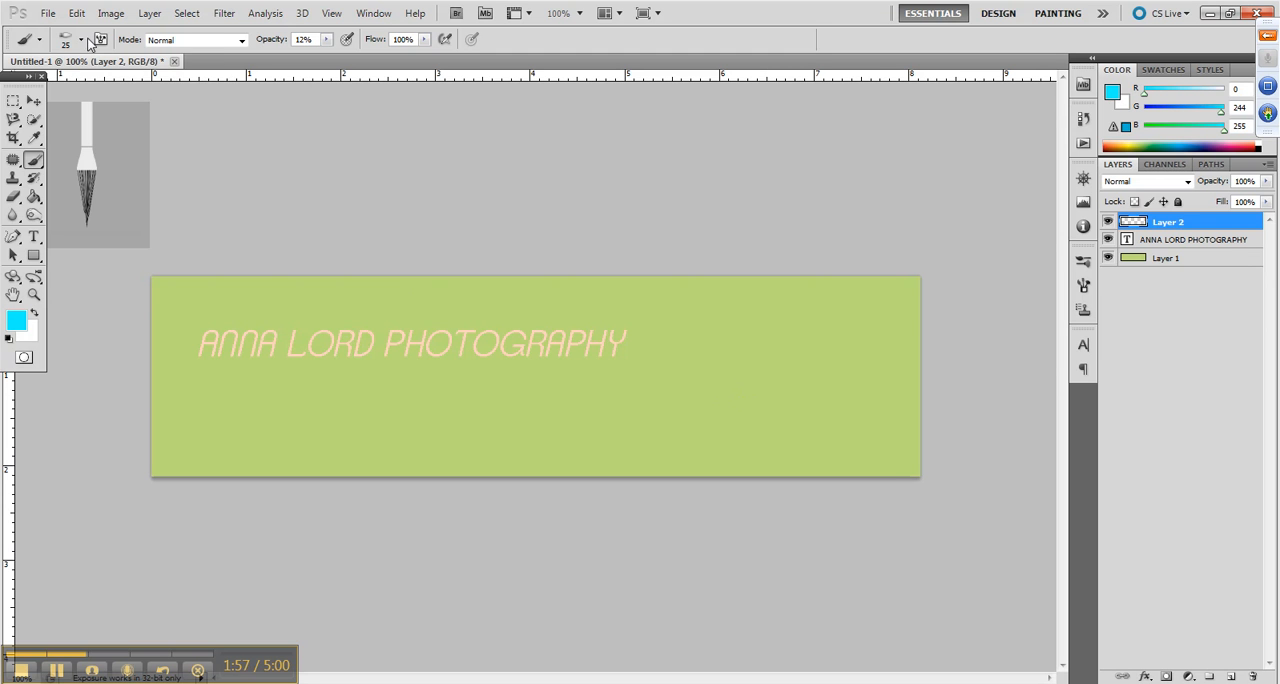
Paint three diagonal cyan strokes rising to the banner's right edge with the 25 px brush at 100% opacity
click(81, 40)
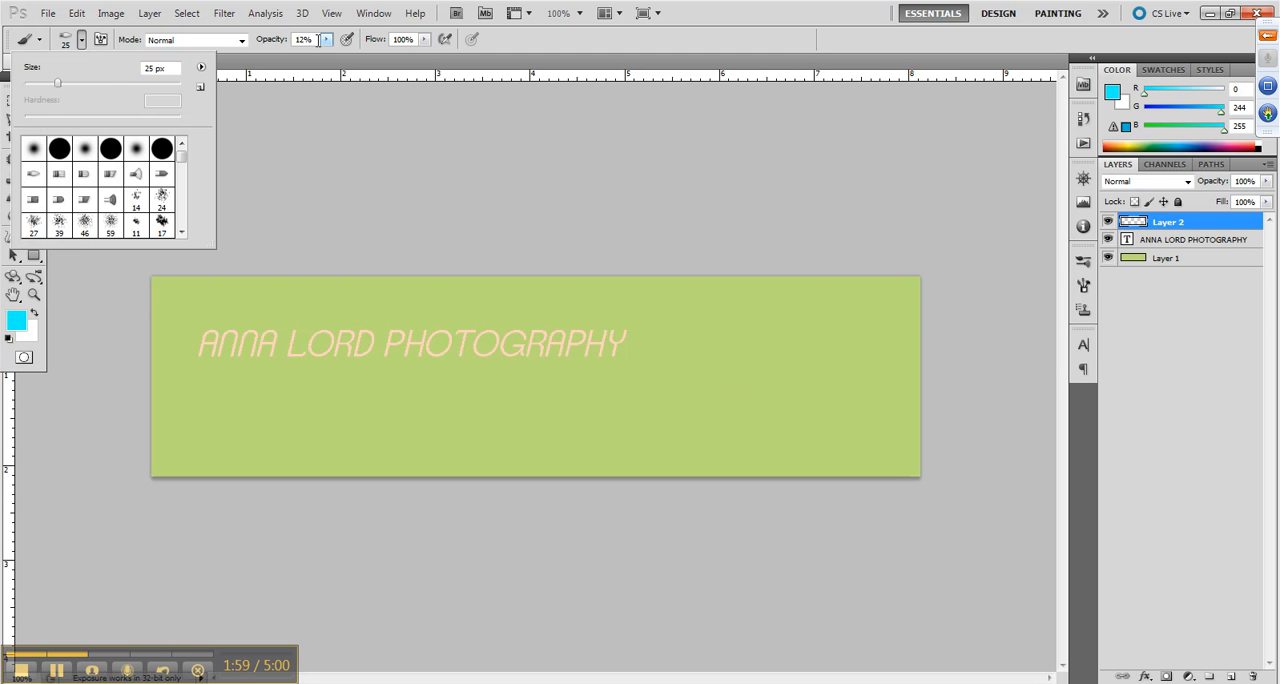
click(297, 38)
double_click(297, 38)
text(100)
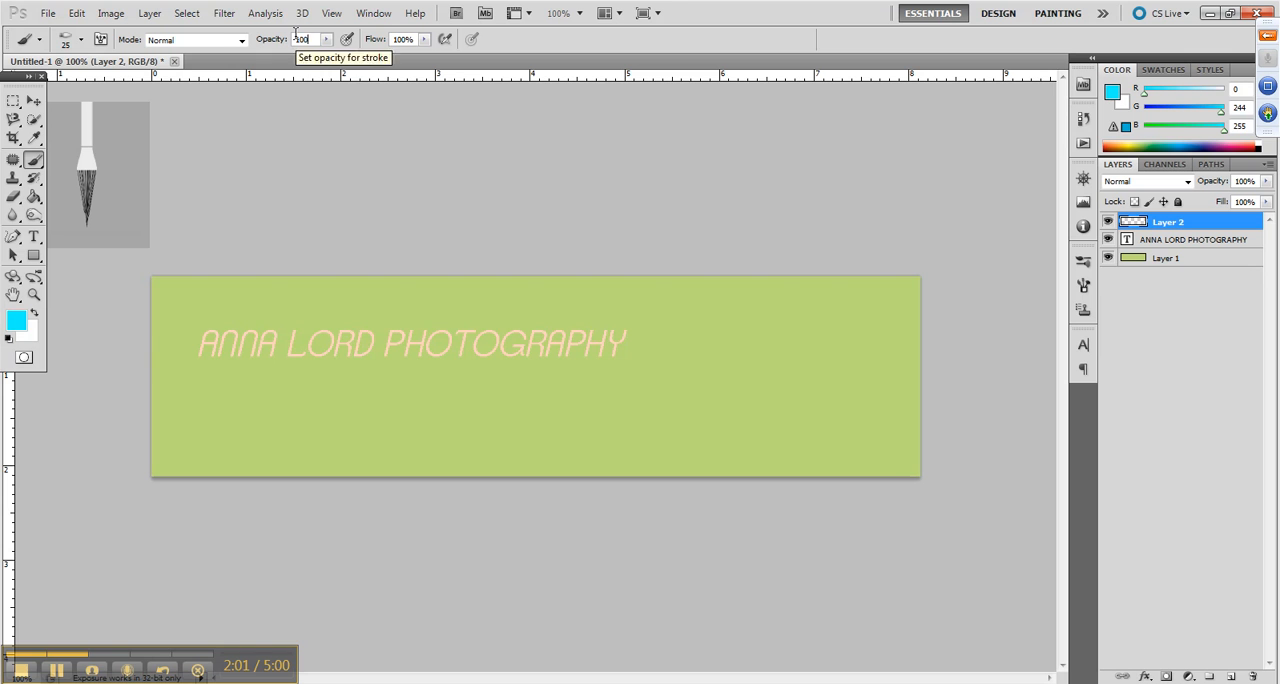
key(Return)
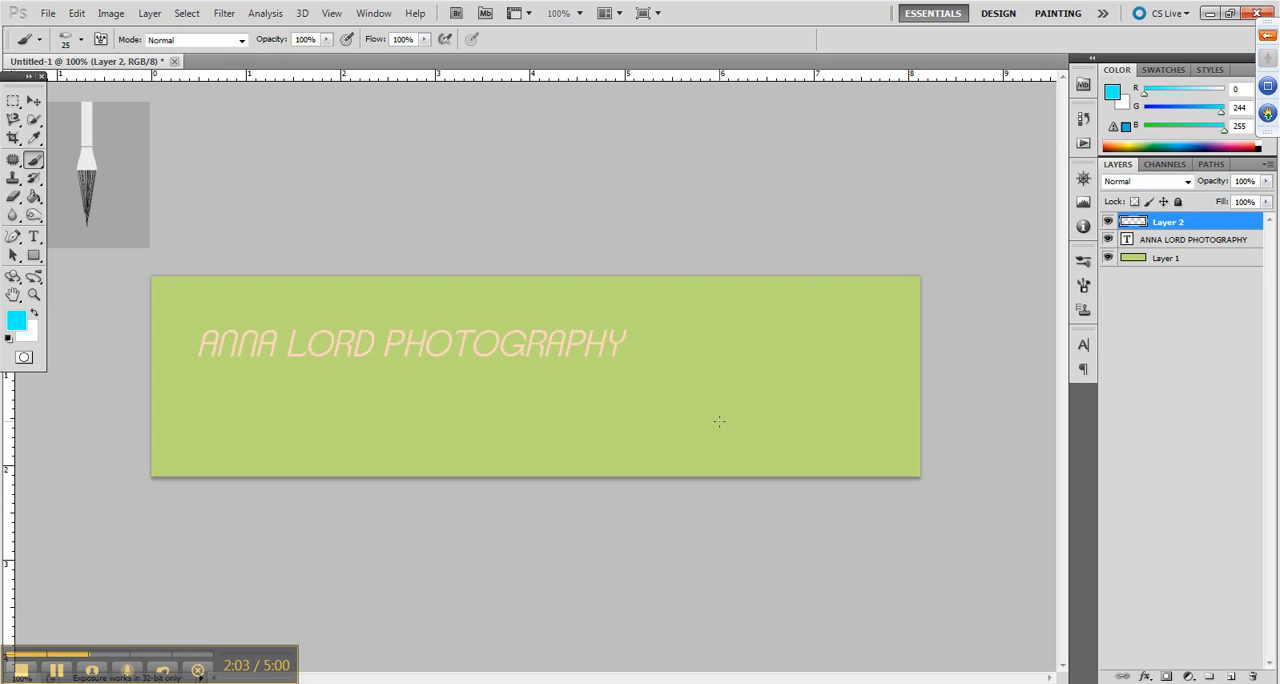
drag(719, 421, 997, 232)
drag(724, 443, 930, 298)
drag(824, 430, 1048, 302)
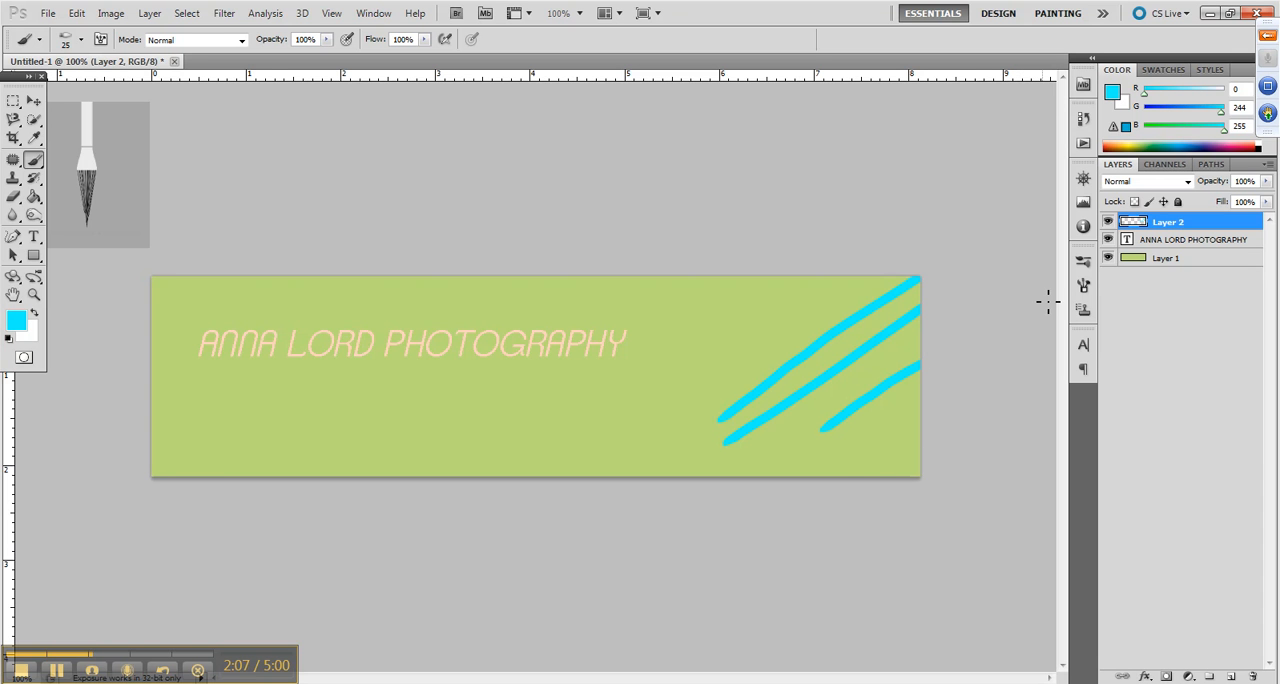
Paint a fourth diagonal cyan stroke rising to the banner's right edge near its lower corner
drag(852, 470, 997, 384)
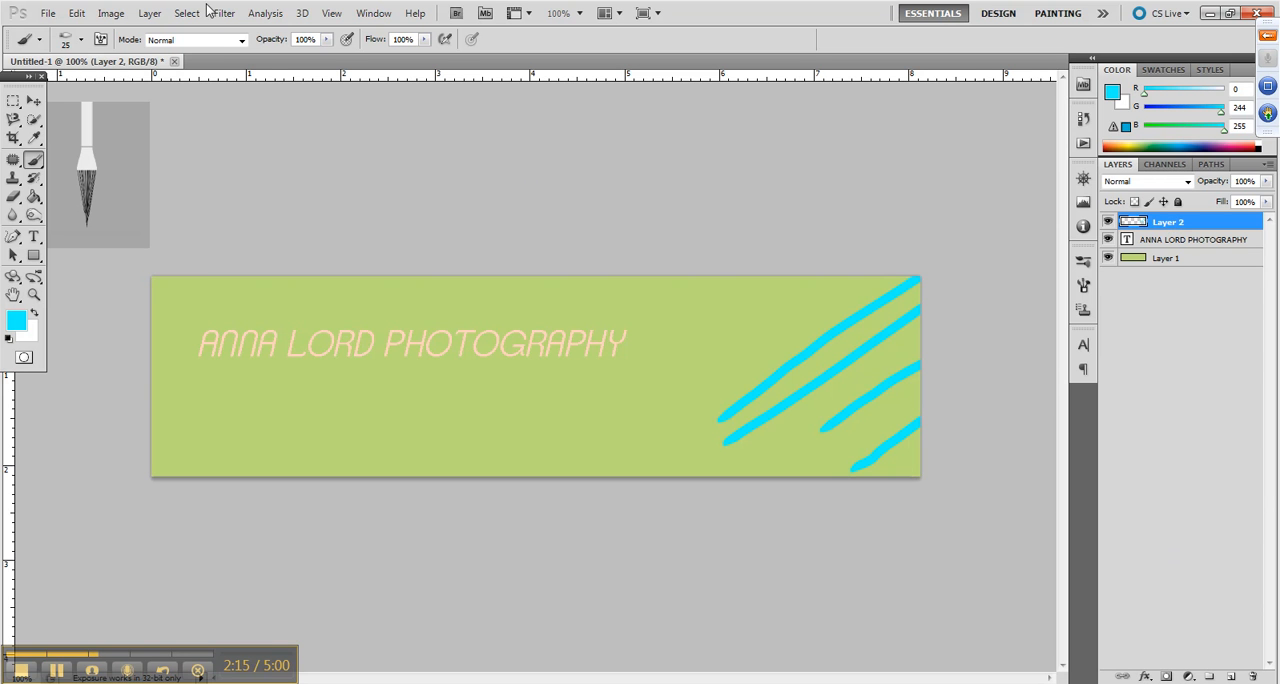
Open the lake photo background_1 from the Boort folder
click(50, 14)
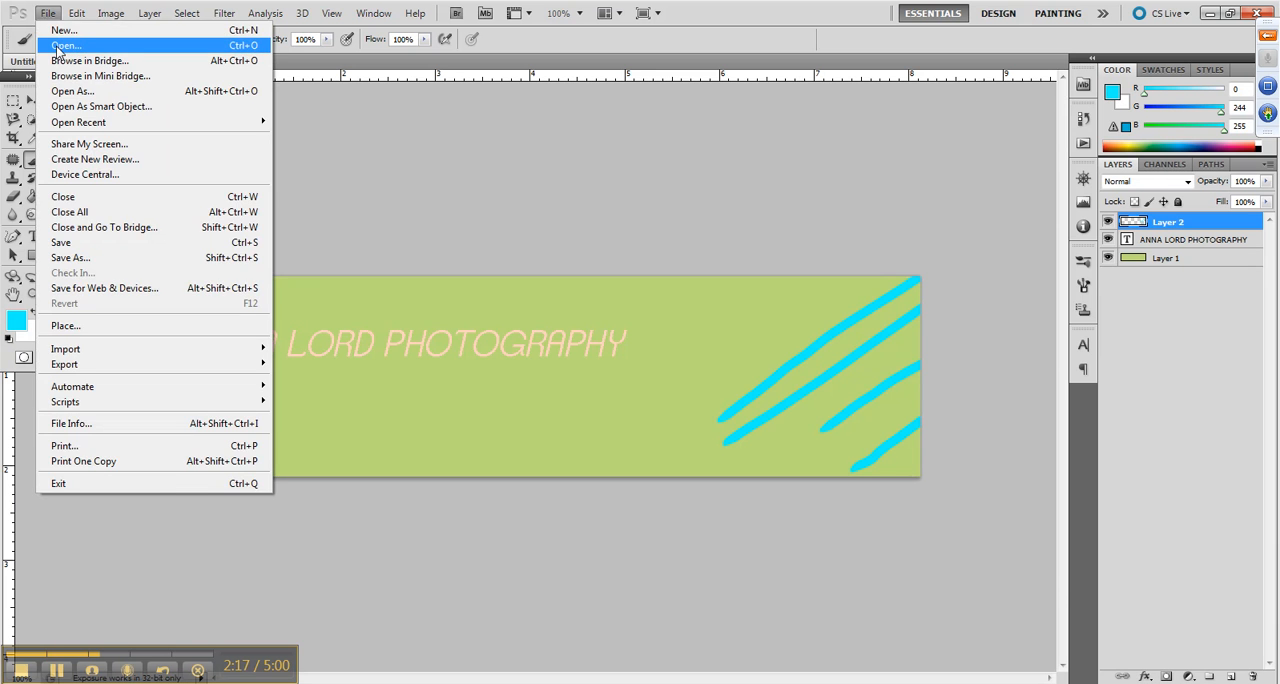
click(66, 45)
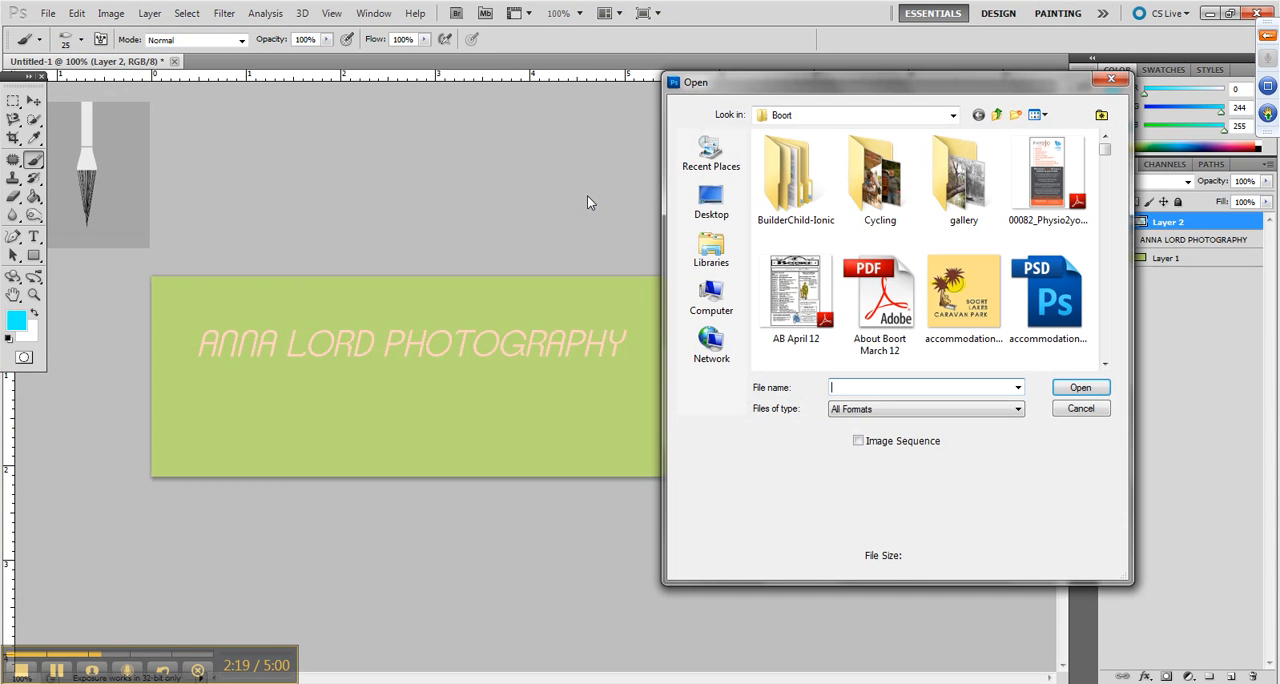
click(1104, 308)
click(1049, 305)
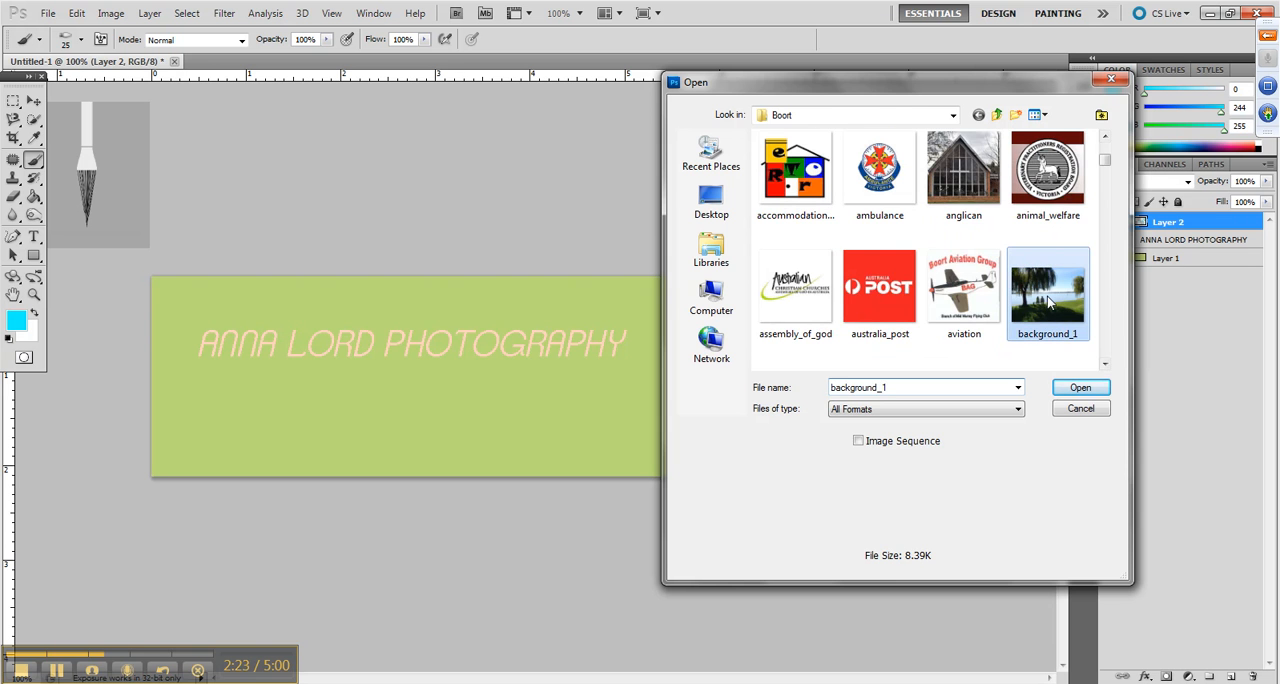
double_click(1047, 296)
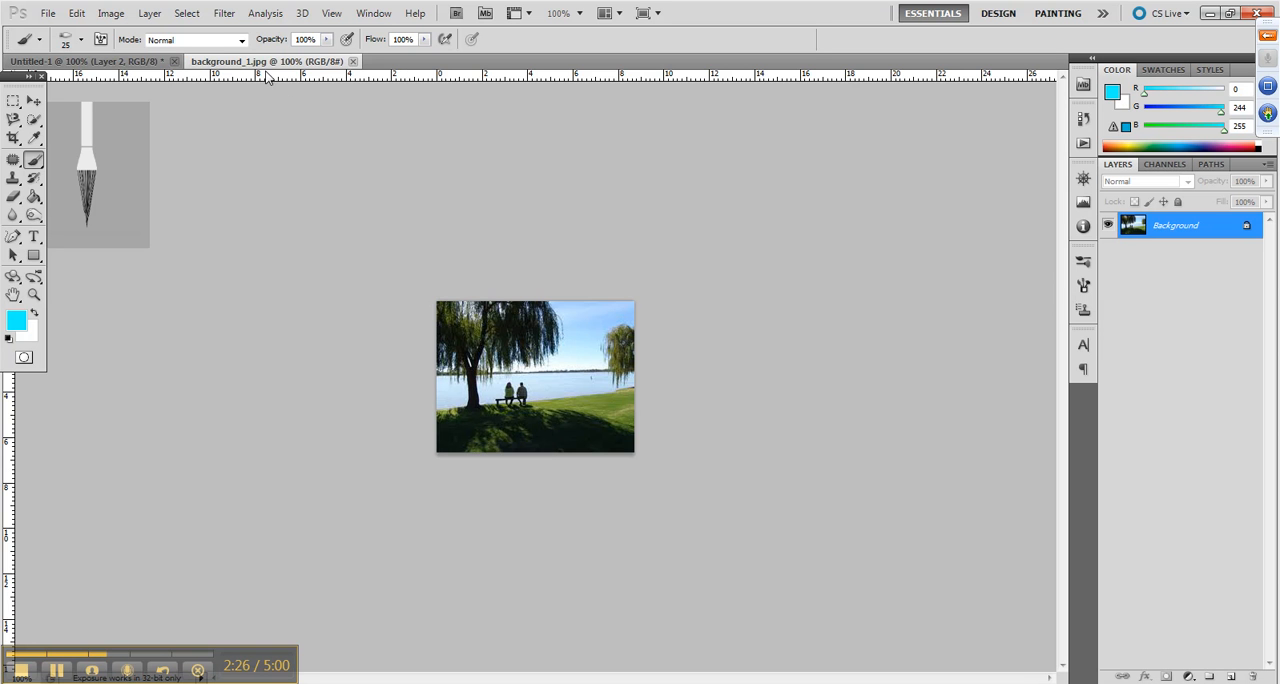
Duplicate the photo's Background layer into the Untitled-1 document
click(150, 14)
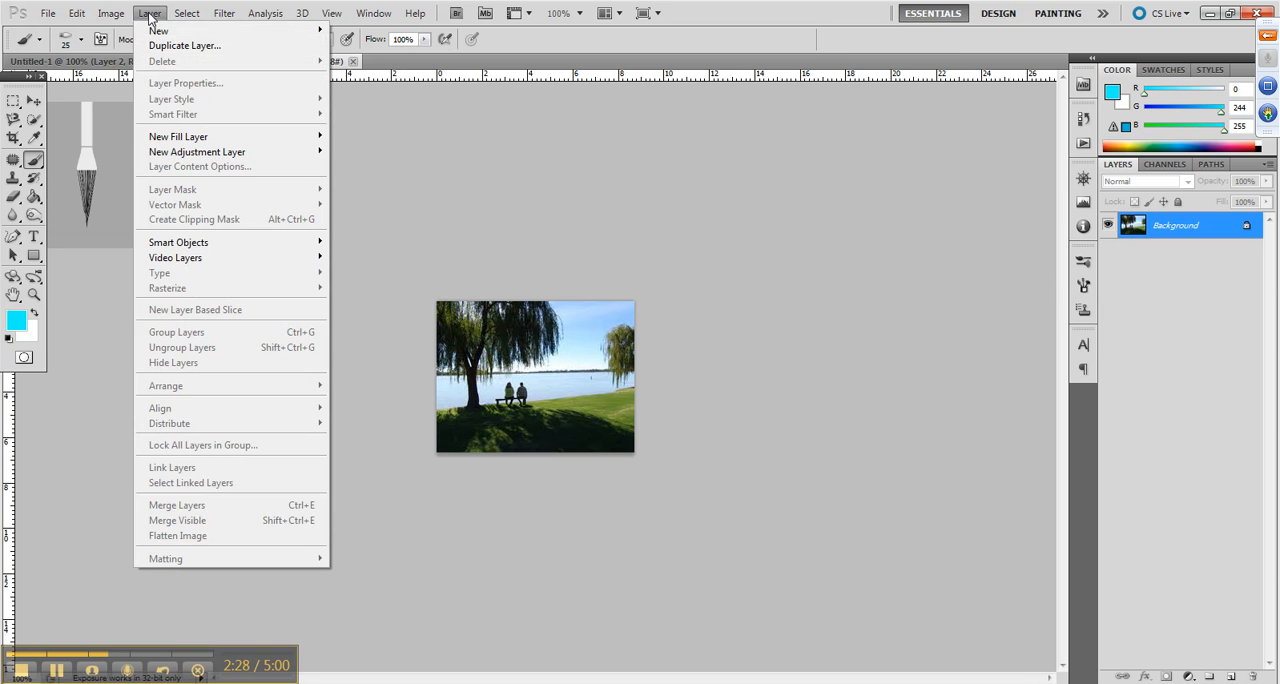
click(165, 46)
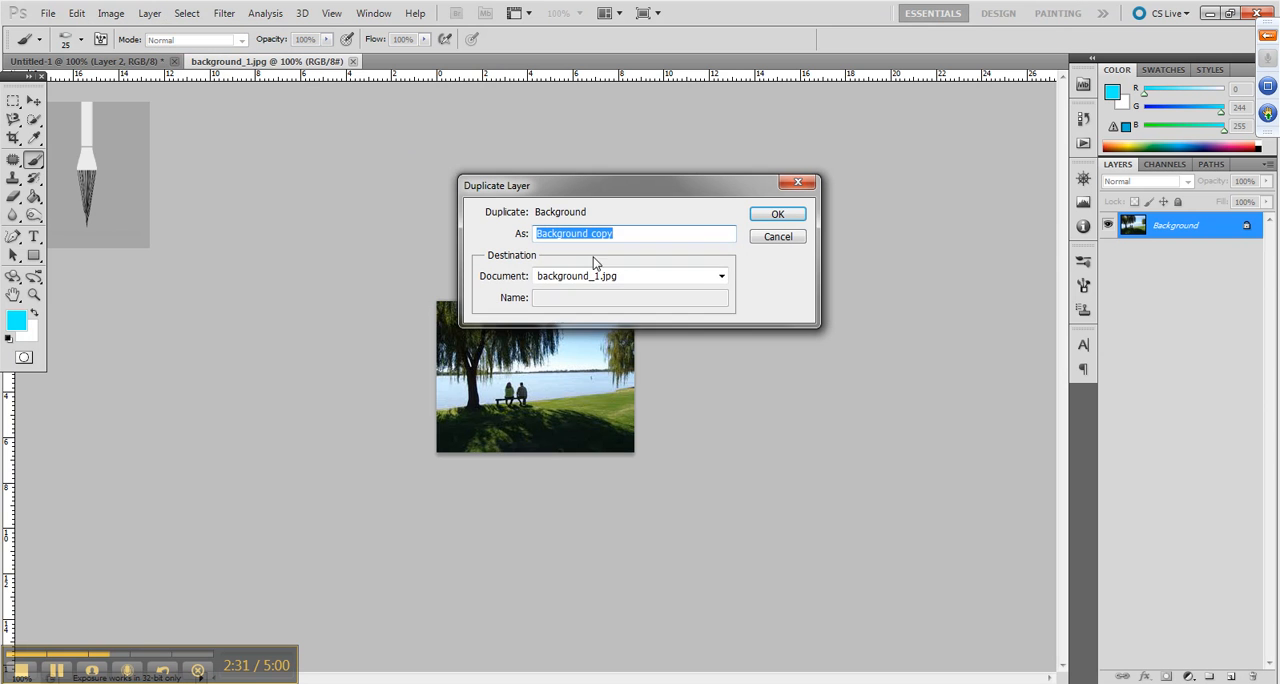
click(656, 280)
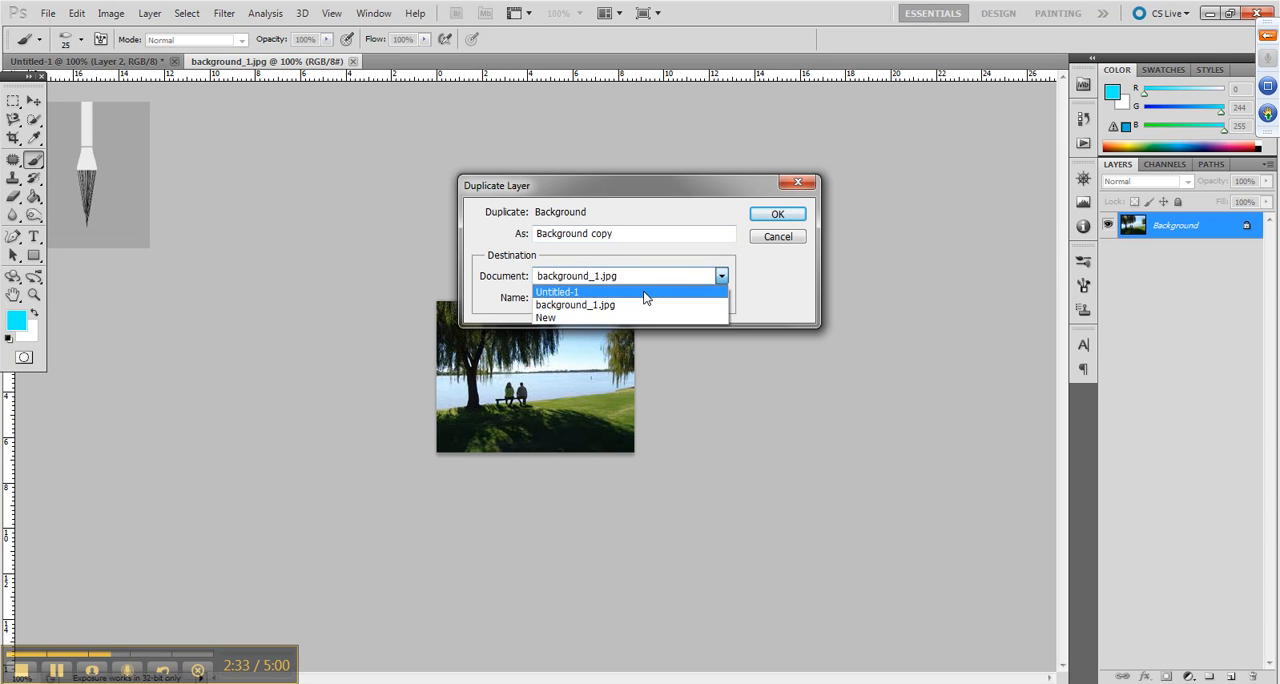
click(649, 292)
click(778, 215)
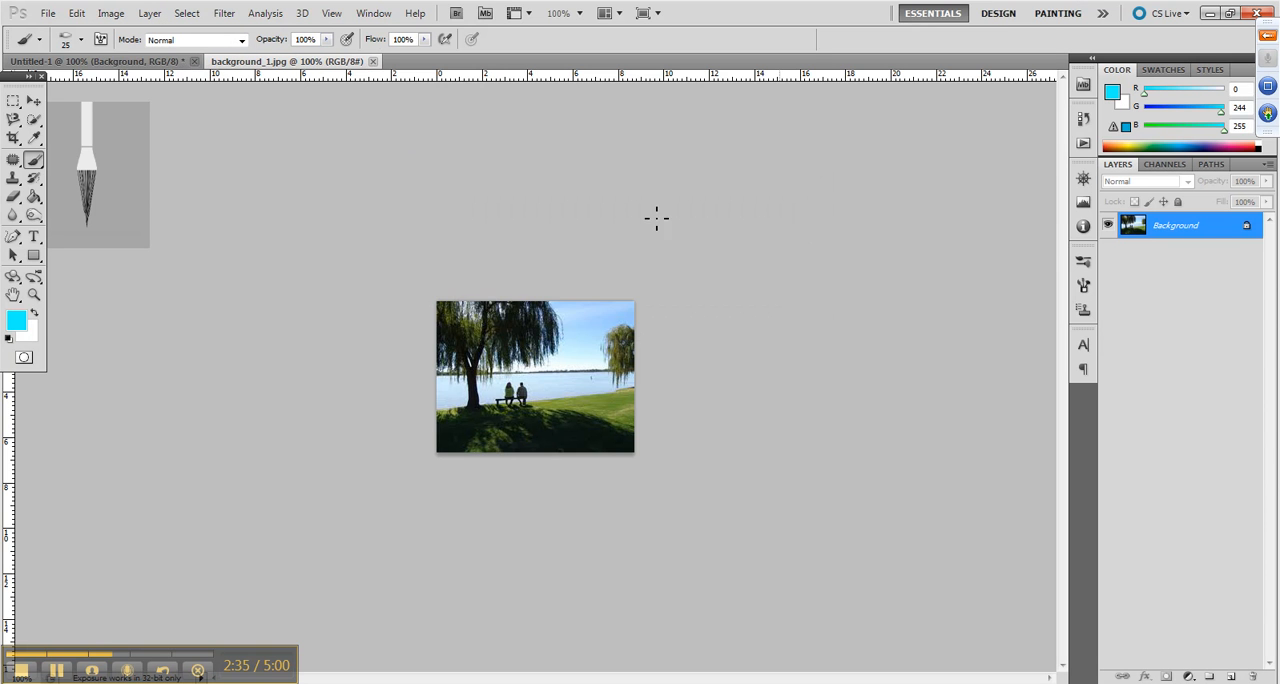
In the Untitled-1 banner, move the photo clear of the title to about X 754 px, Y 124 px, over the cyan strokes
click(170, 62)
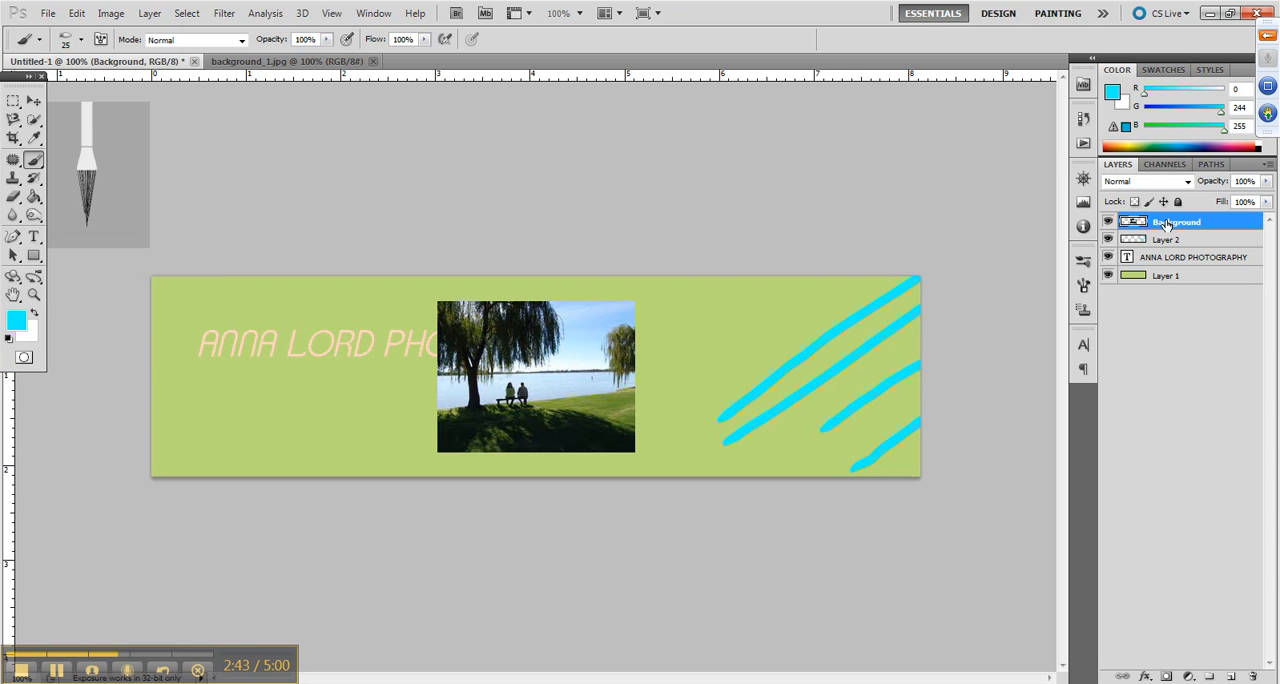
key(ctrl+t)
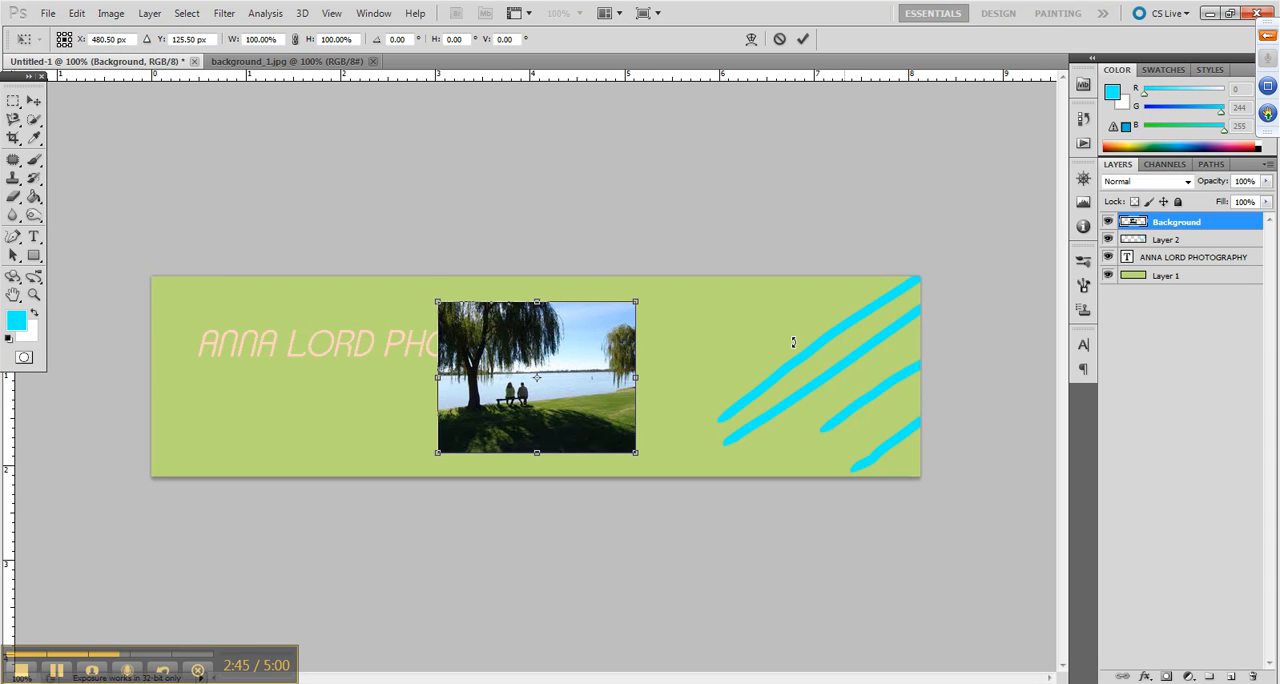
drag(602, 339, 821, 338)
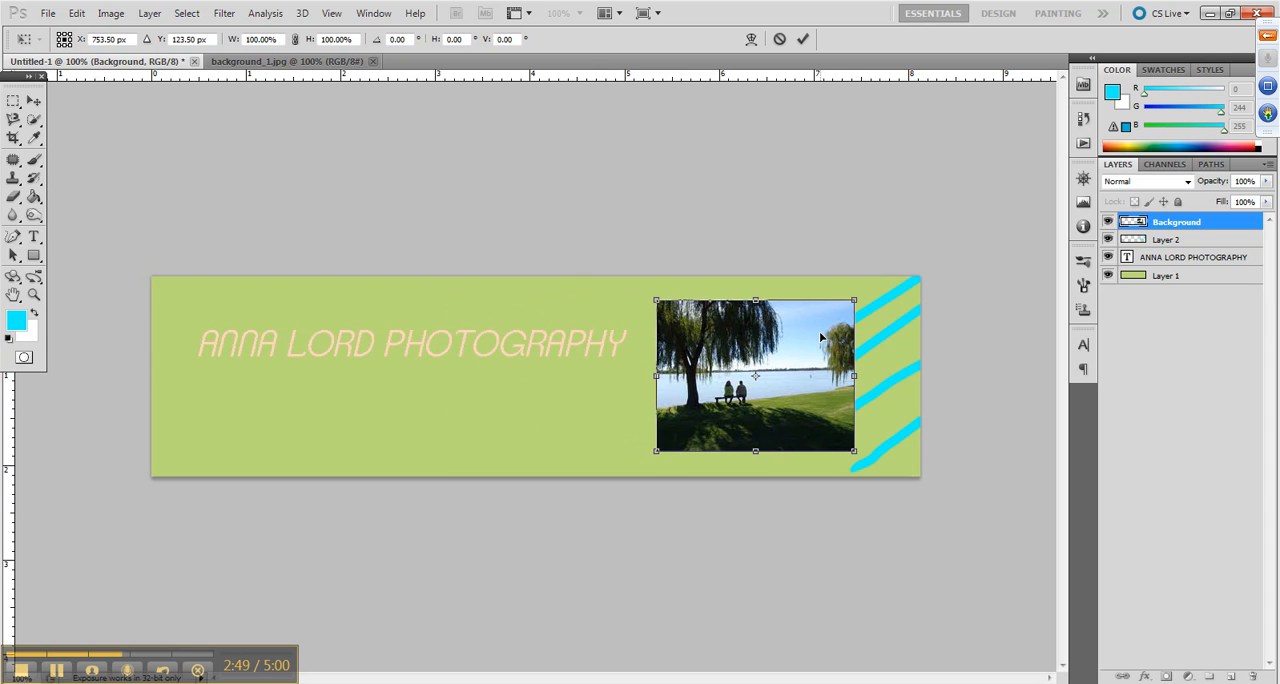
key(b)
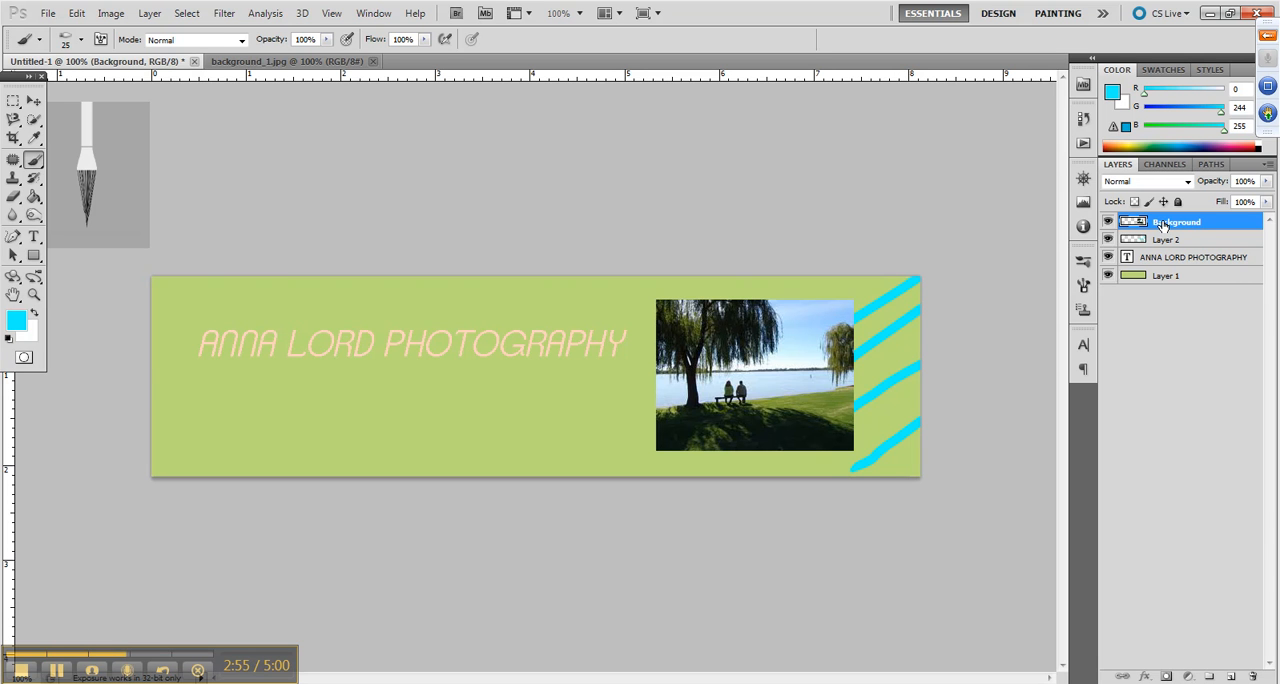
Move the photo layer beneath the painted strokes' layer and return it to the top of the stack
drag(1163, 226, 1165, 253)
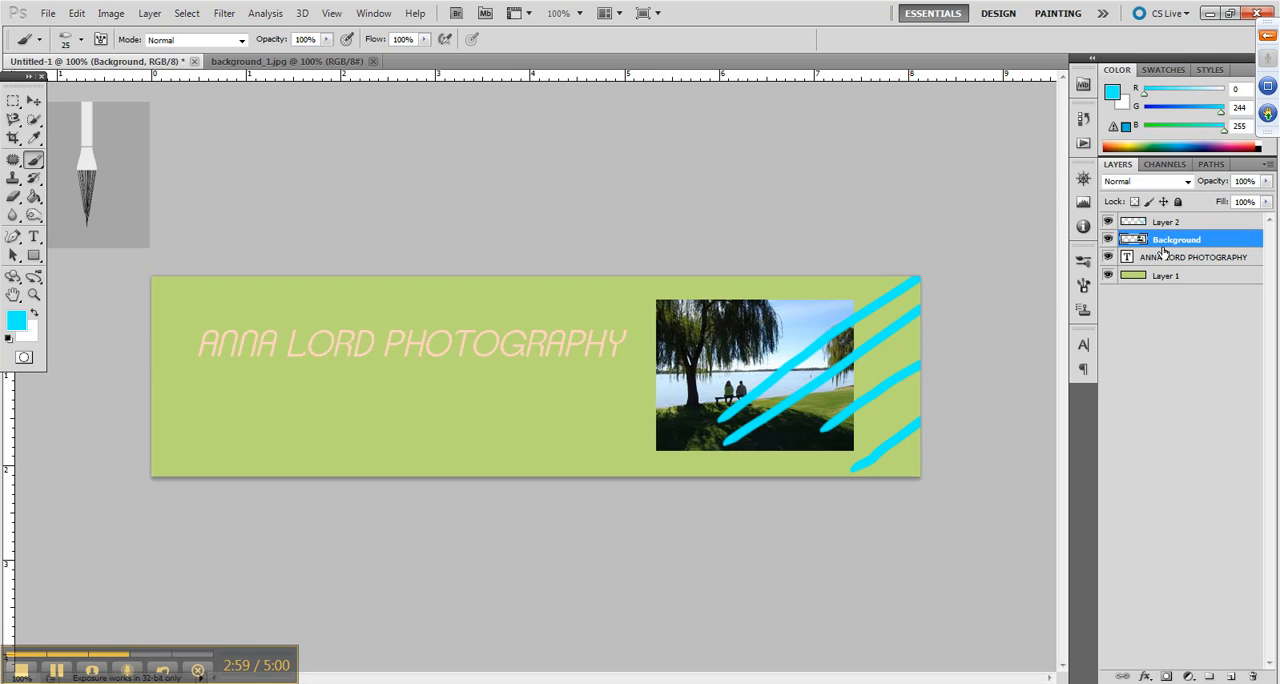
drag(1166, 244, 1165, 223)
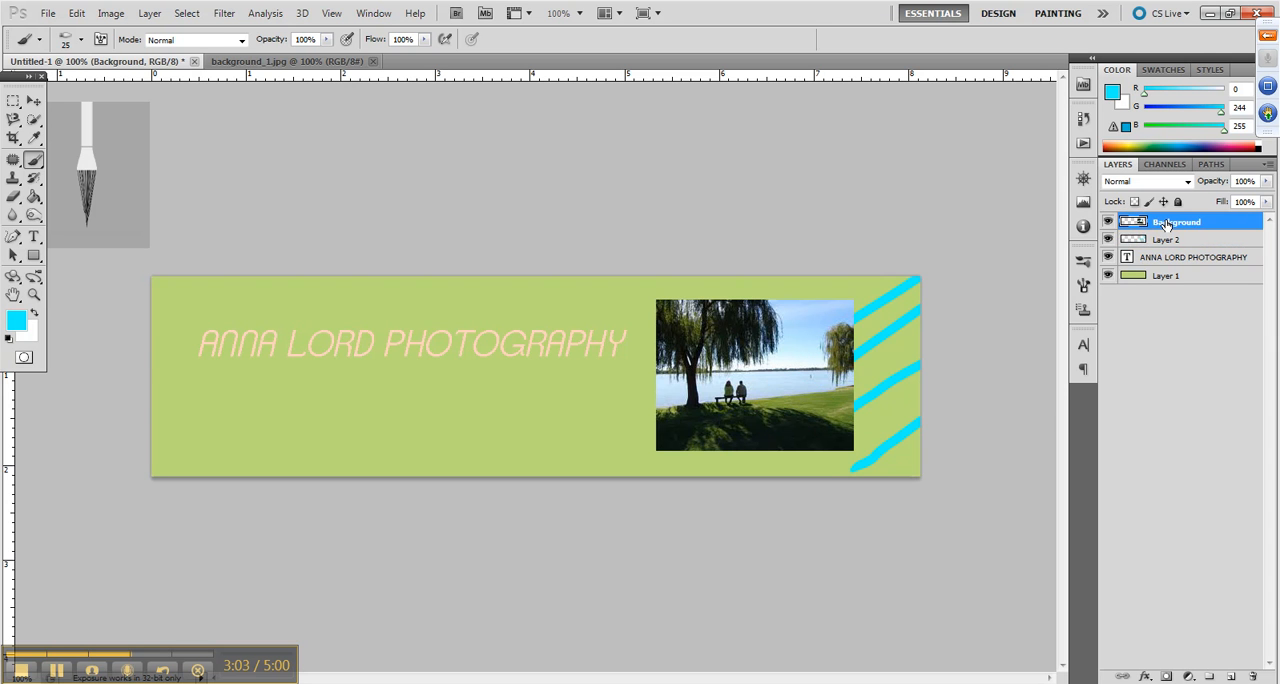
Add a Drop Shadow effect to the photo layer through its blending options
right_click(1166, 224)
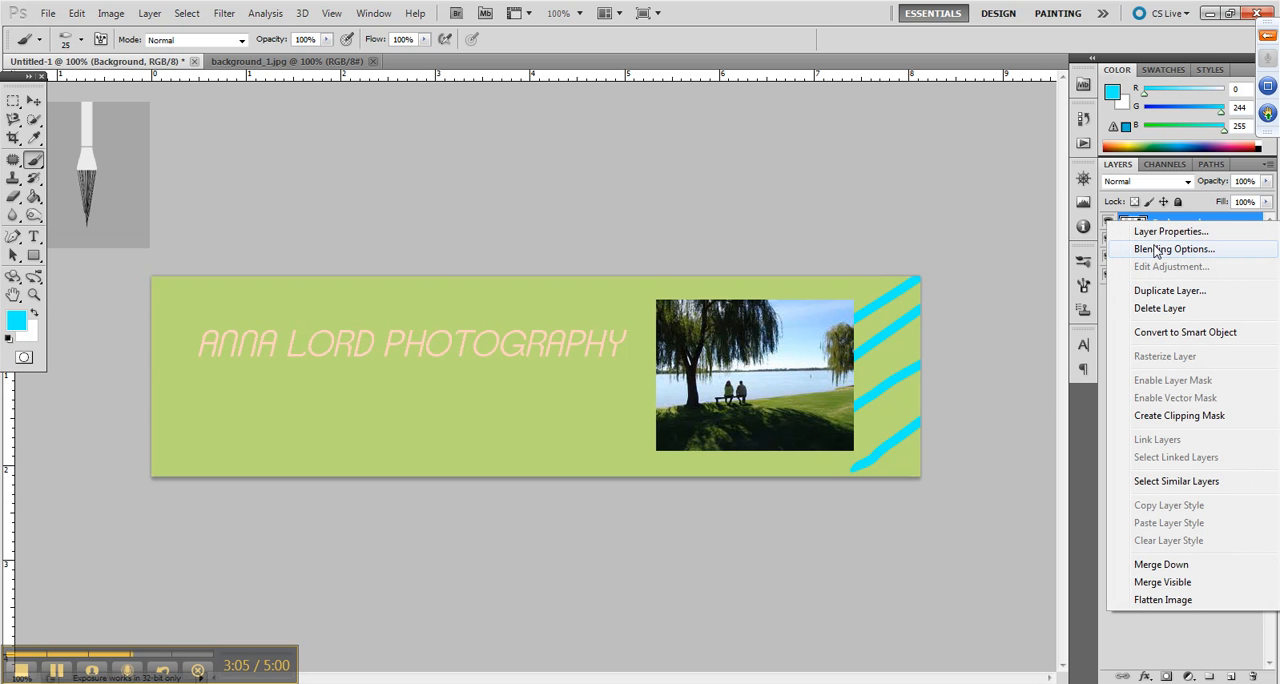
click(1157, 255)
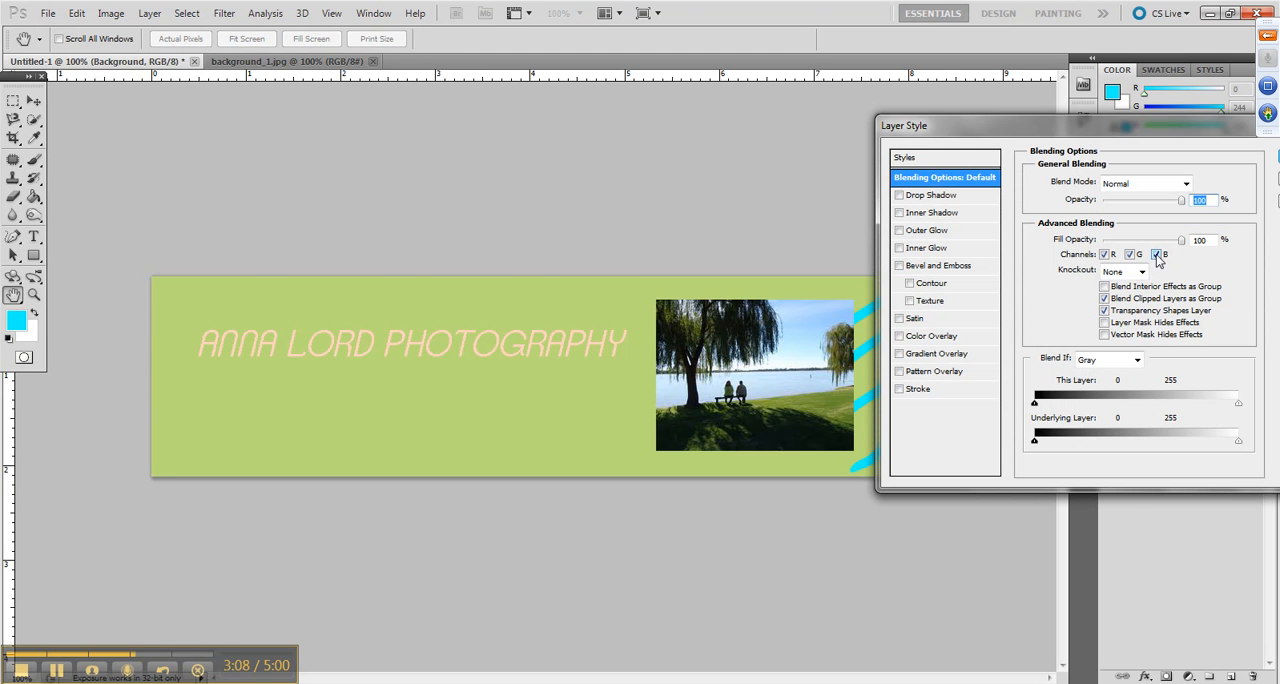
click(940, 196)
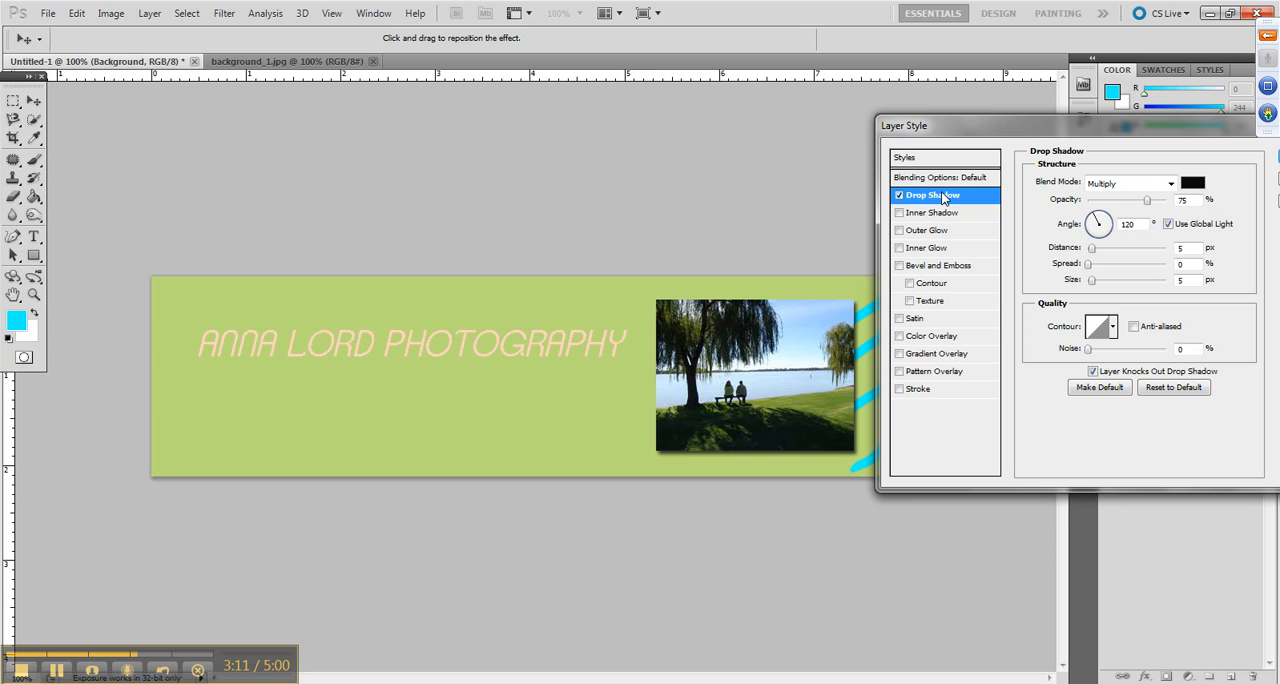
click(899, 196)
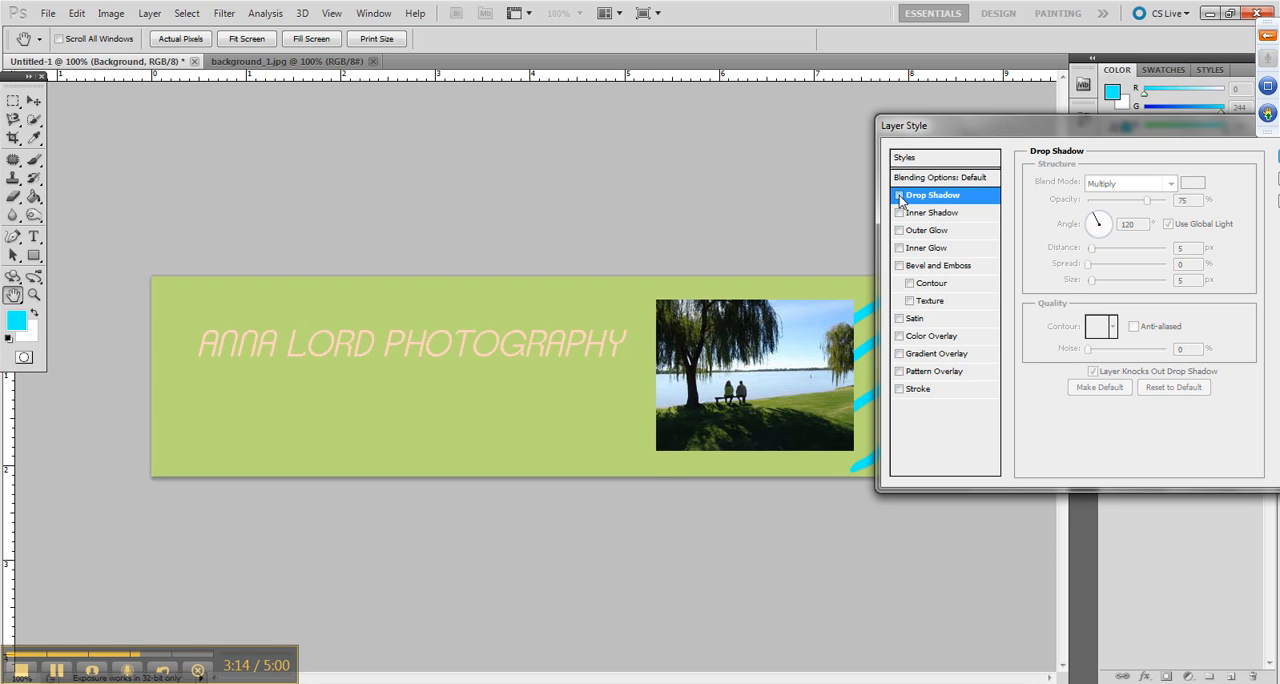
click(899, 196)
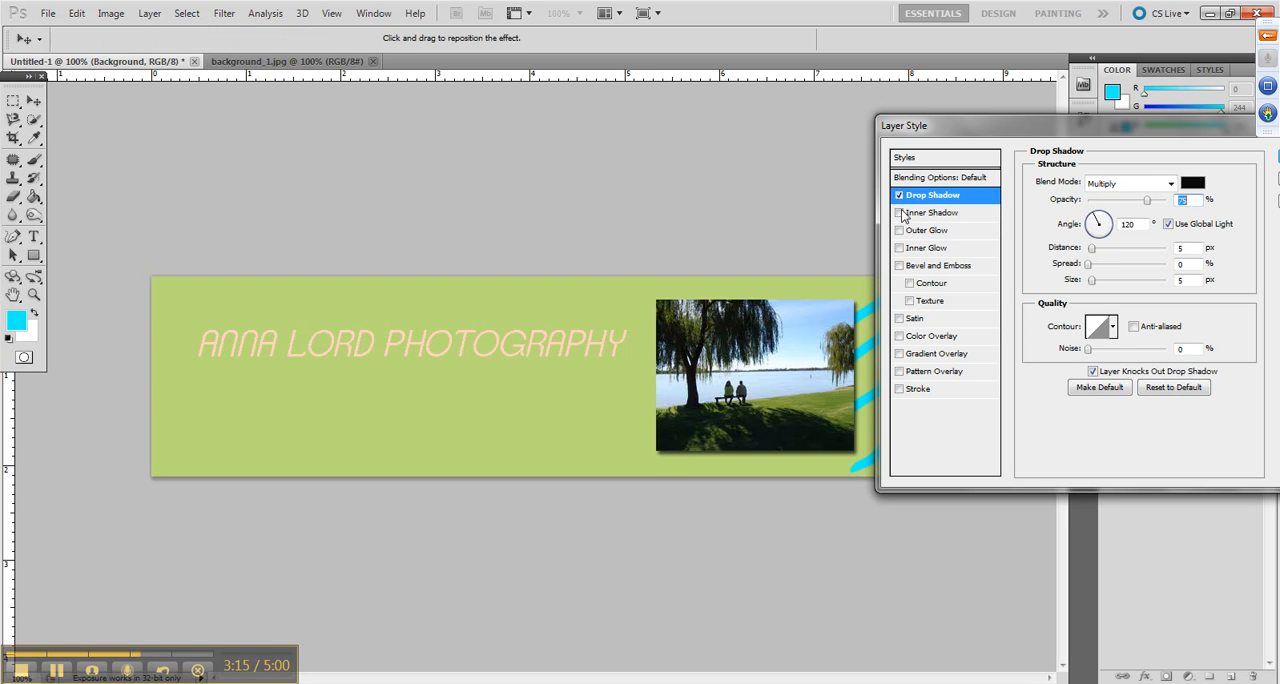
Enable the Stroke effect on the photo layer, and try Inner Glow before removing it again
click(900, 390)
click(912, 390)
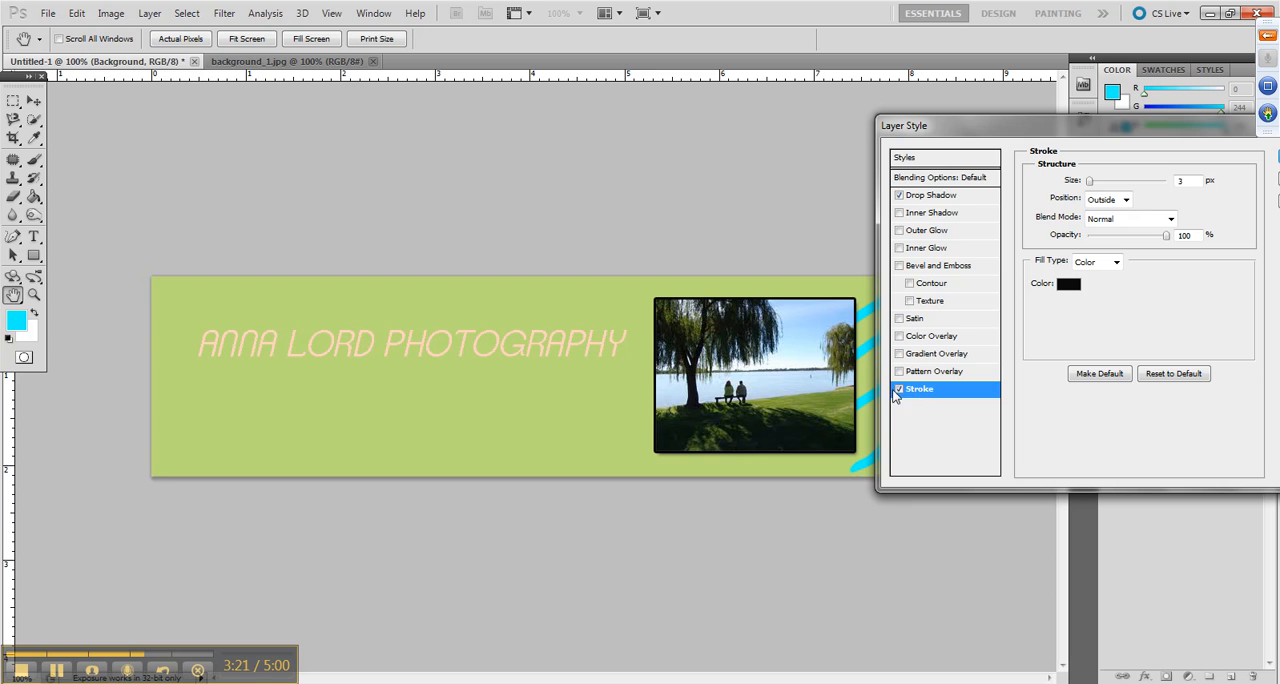
click(985, 248)
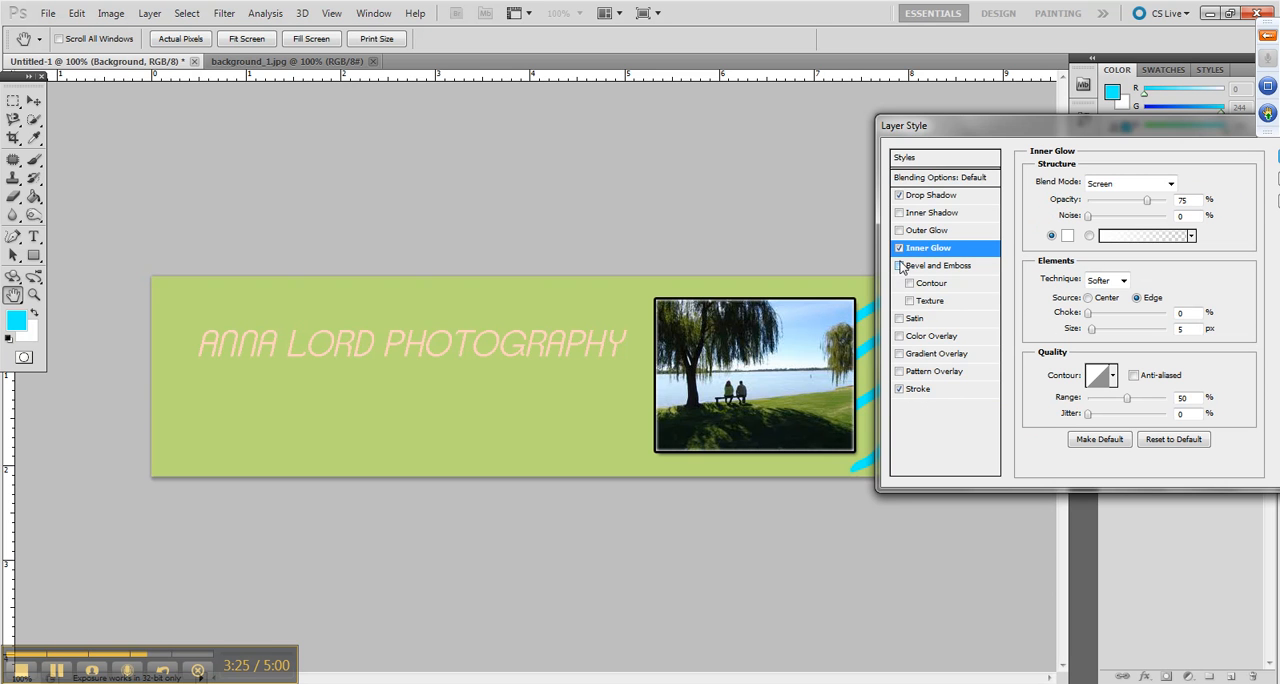
click(899, 249)
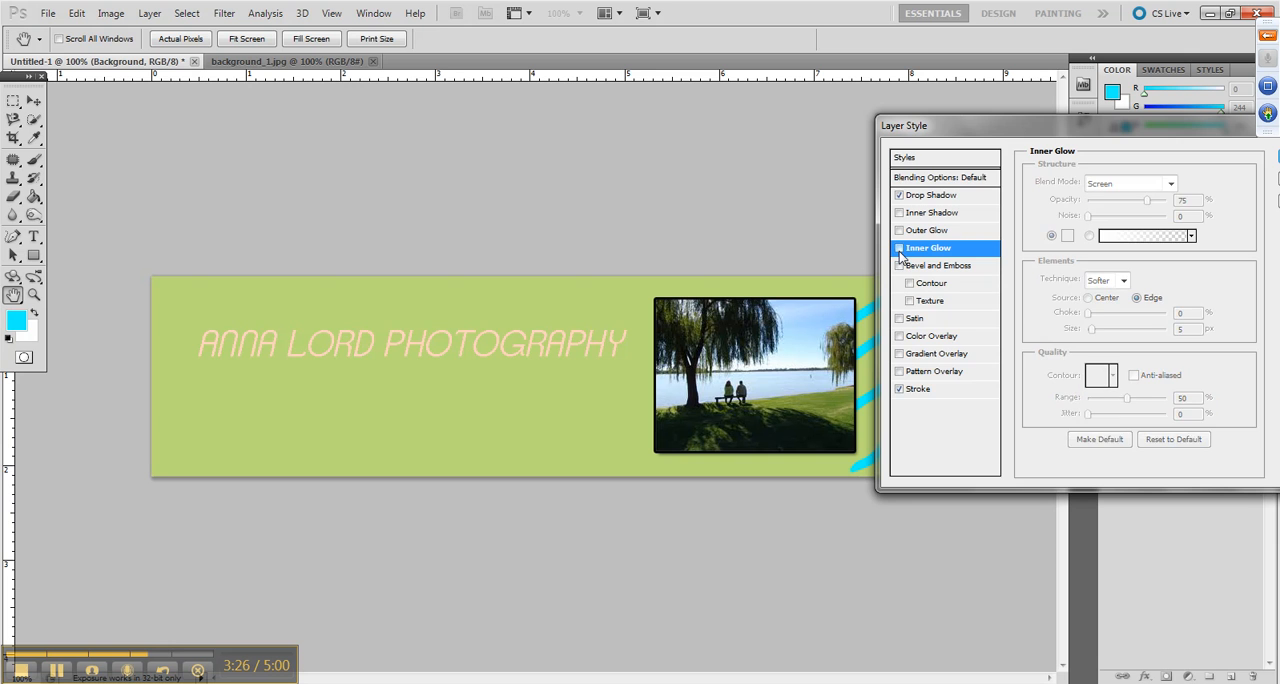
Set the photo's stroke colour to light grey (#b6b6b6) and its size to 6 px
click(915, 389)
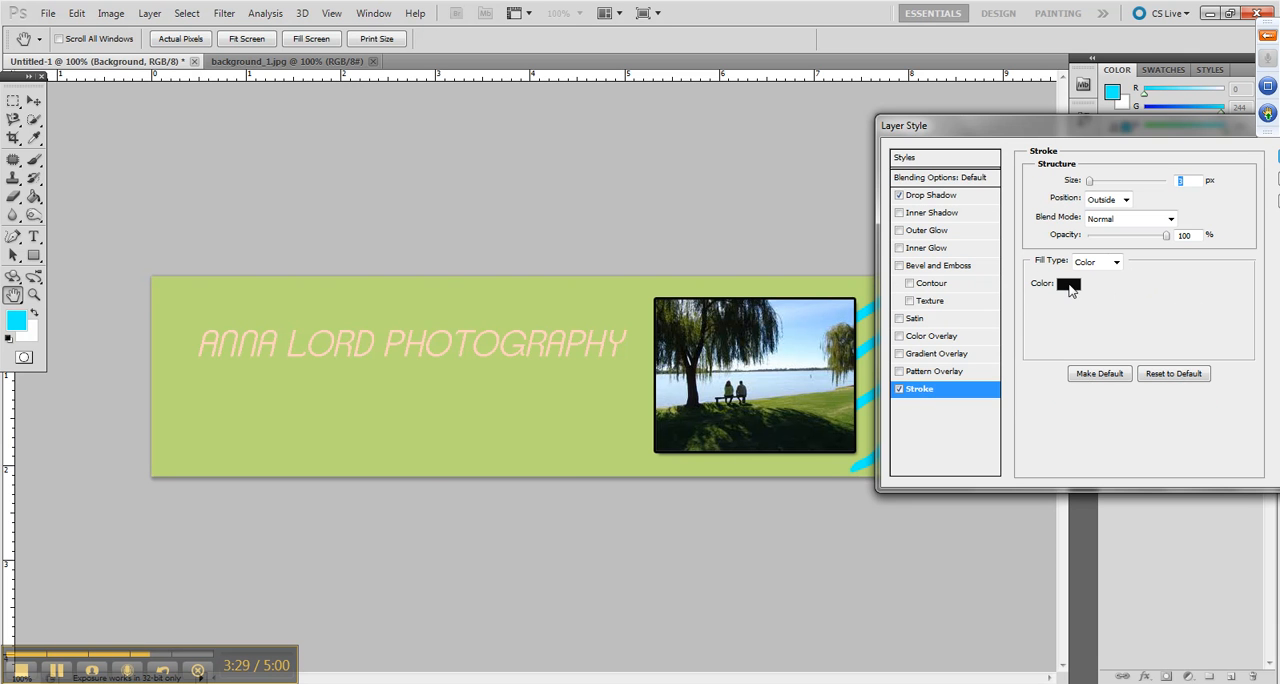
click(1068, 285)
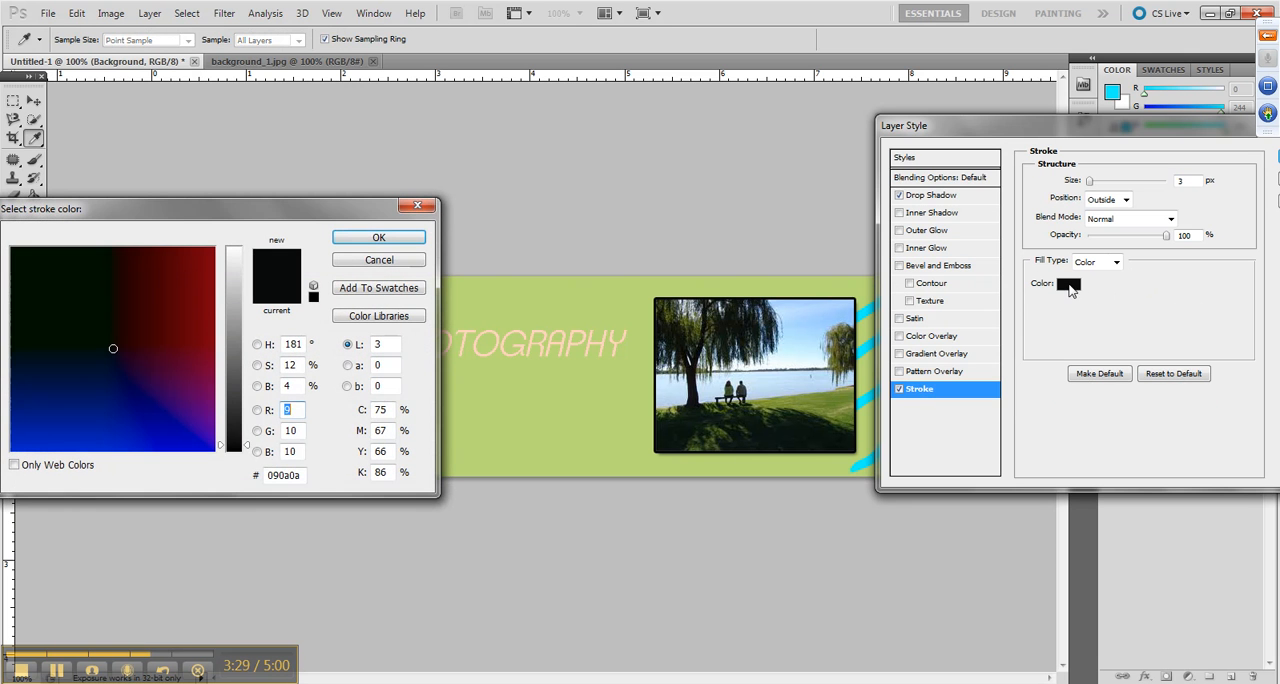
click(232, 300)
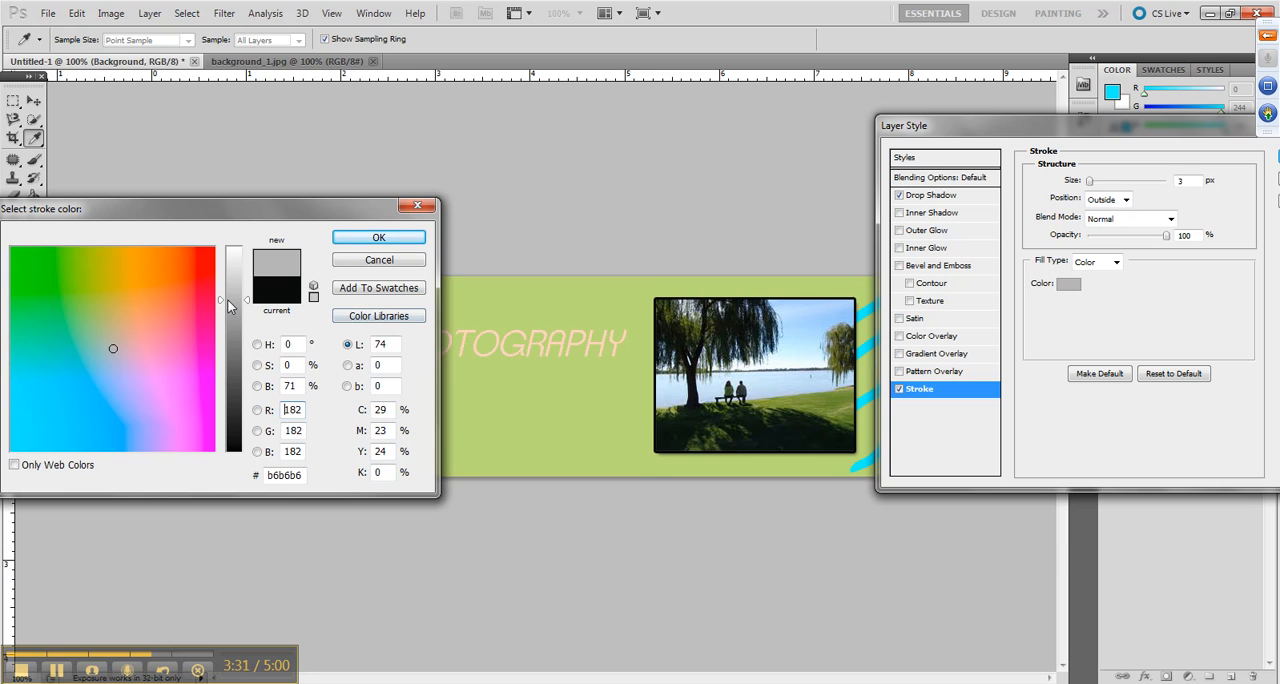
click(378, 238)
double_click(1183, 181)
text(6)
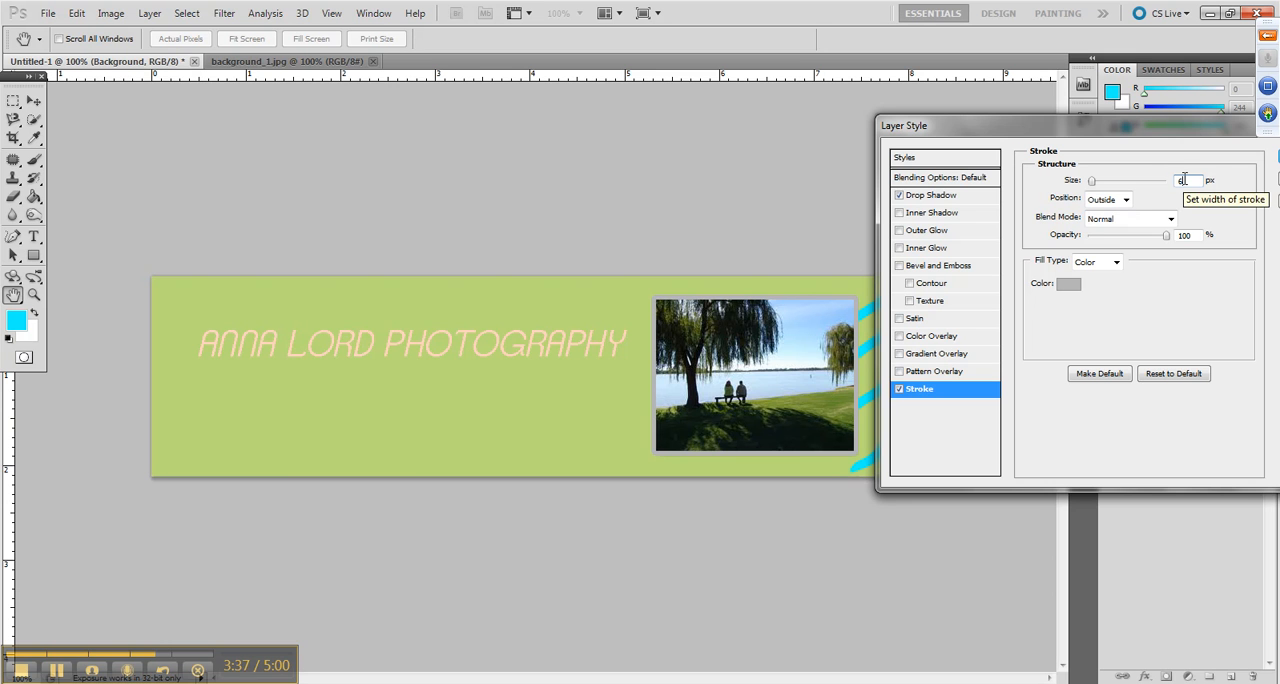
Try the stroke at 62% opacity and return it to 100%
click(1126, 201)
click(1122, 204)
click(1138, 237)
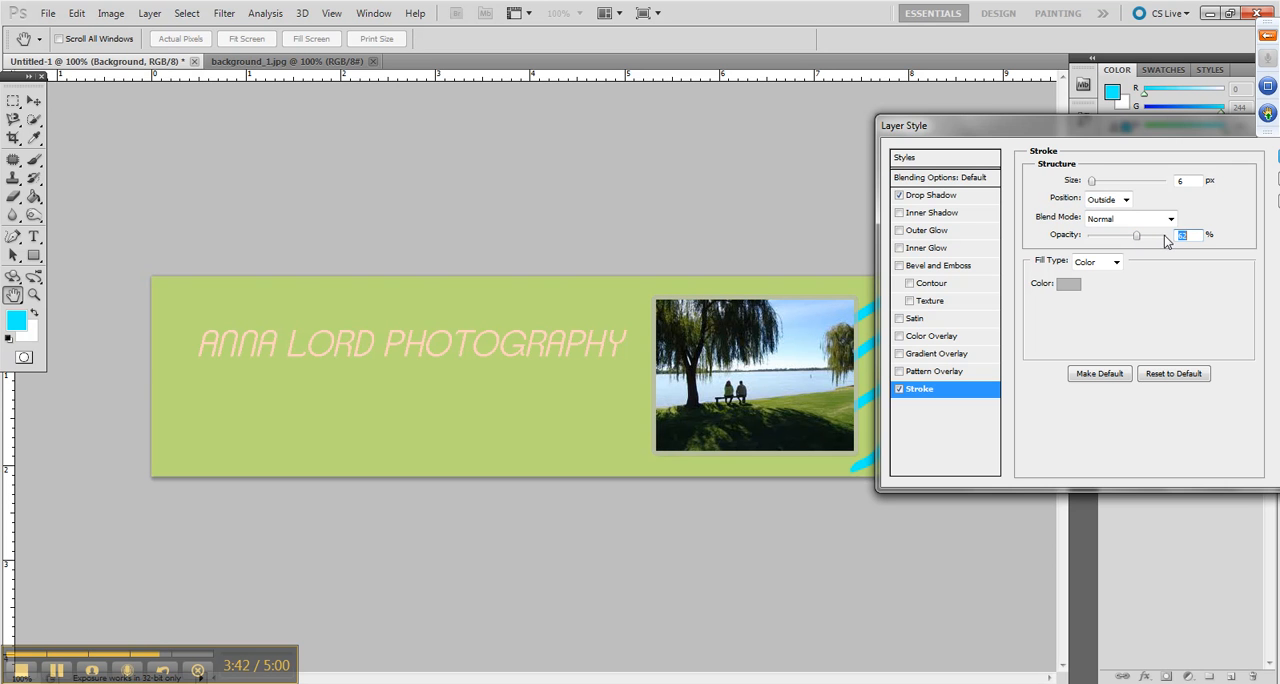
drag(1140, 237, 1168, 240)
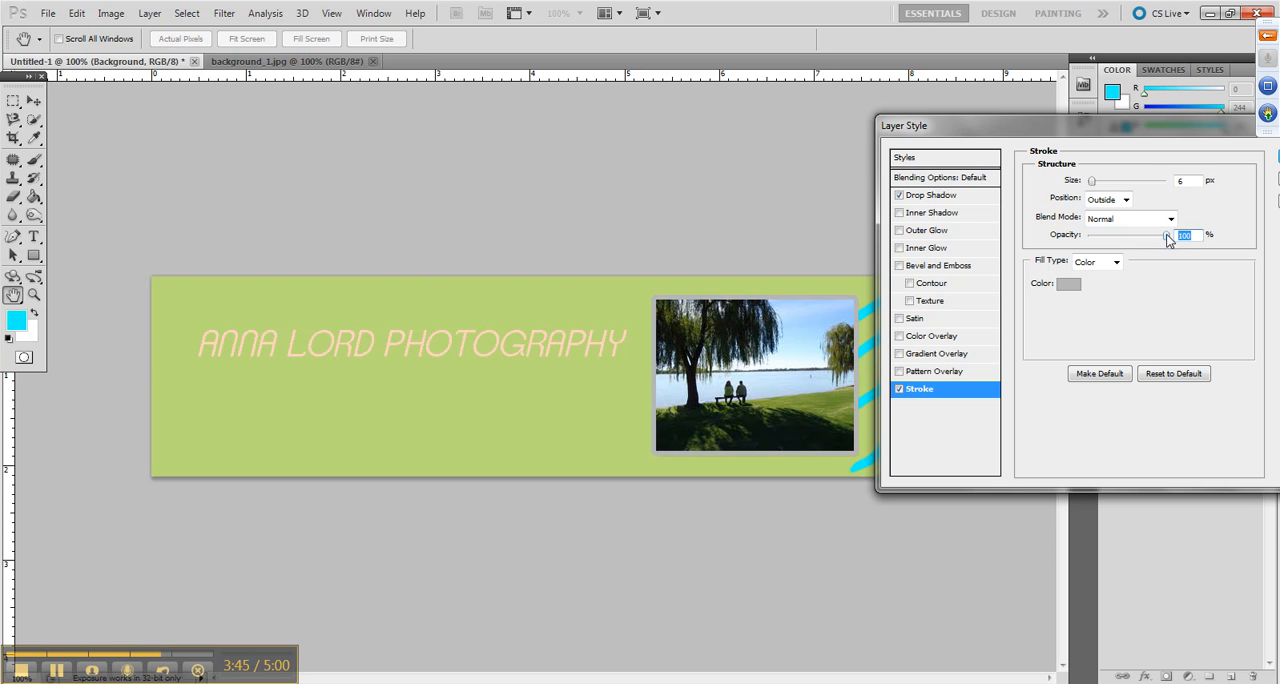
Change the stroke's fill type to Gradient, set its angle to 127° and choose the cyan-to-white preset
click(1117, 262)
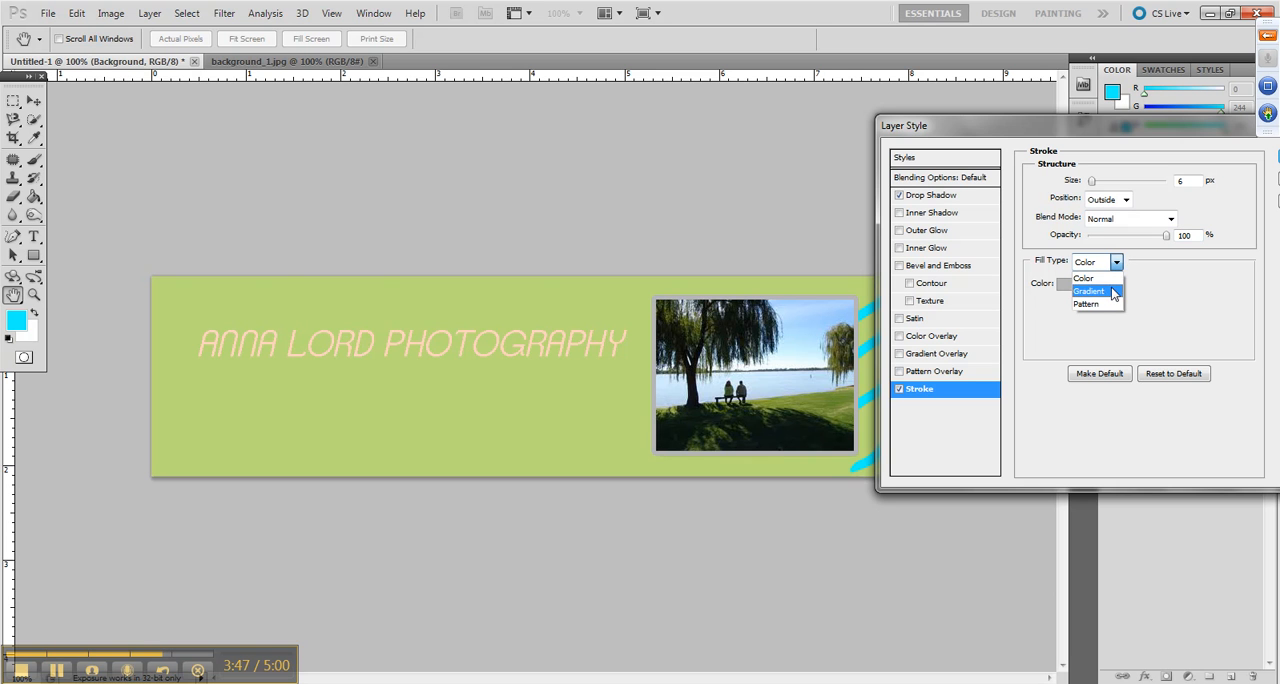
click(1112, 292)
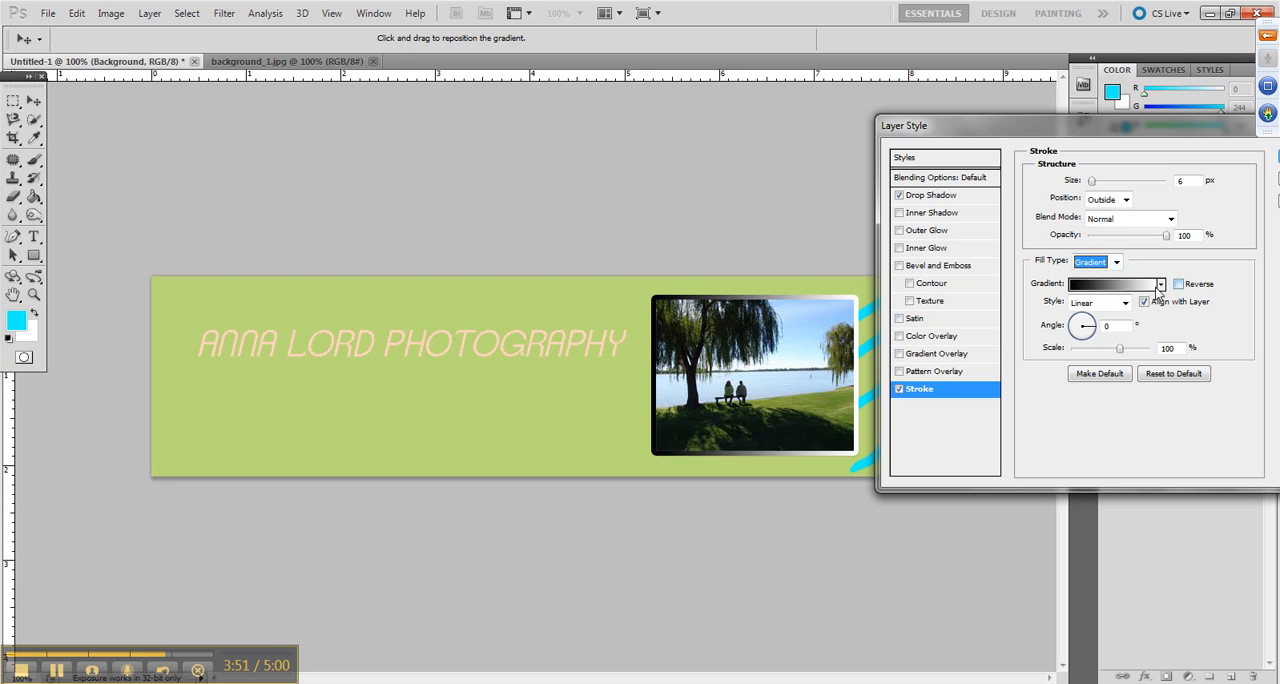
click(1078, 323)
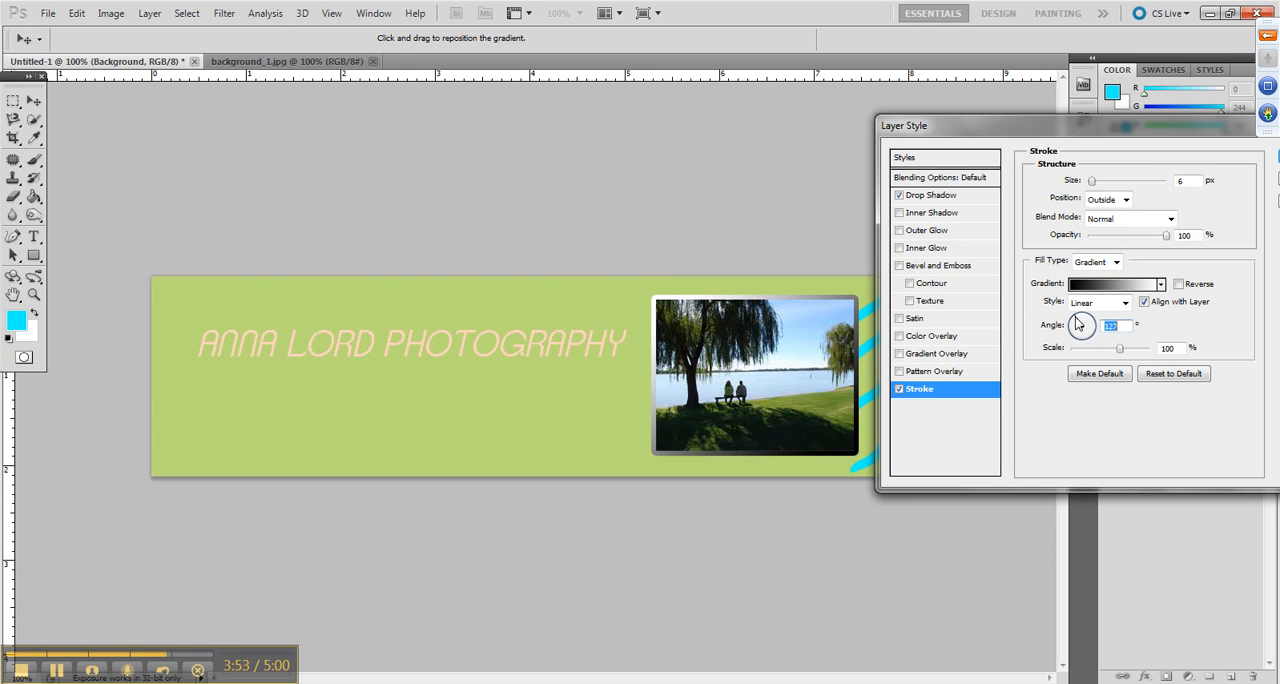
click(1161, 285)
click(1038, 317)
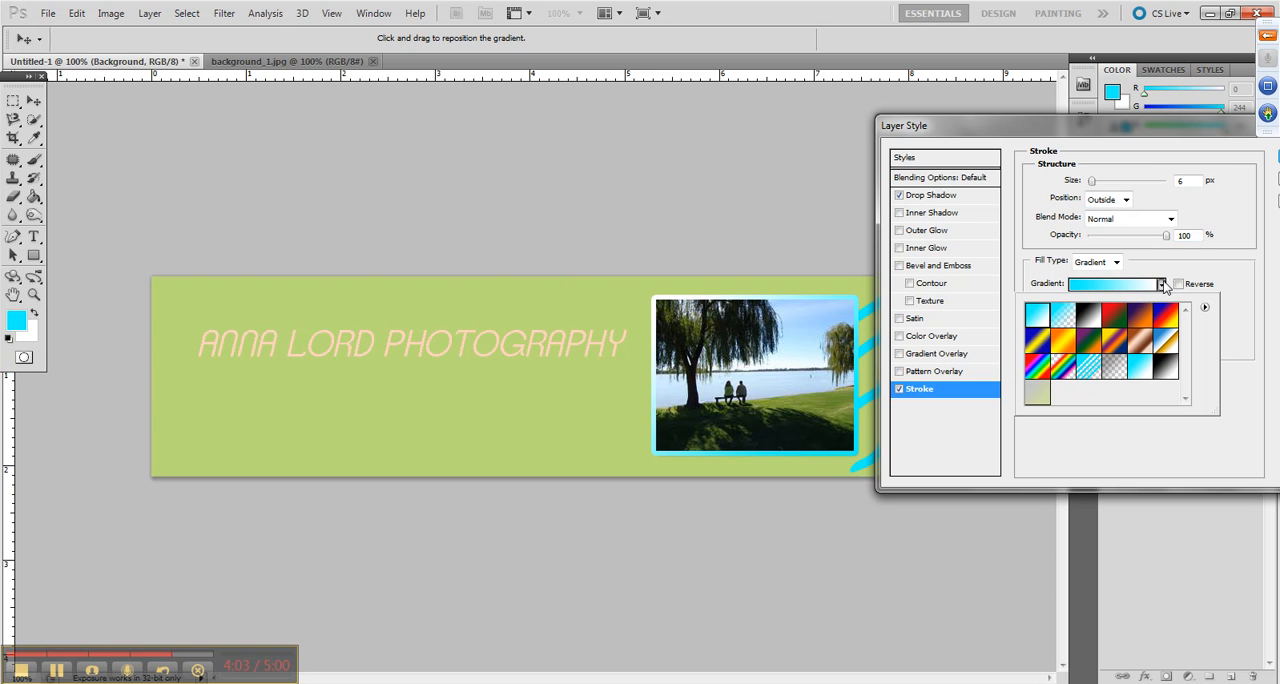
click(1162, 285)
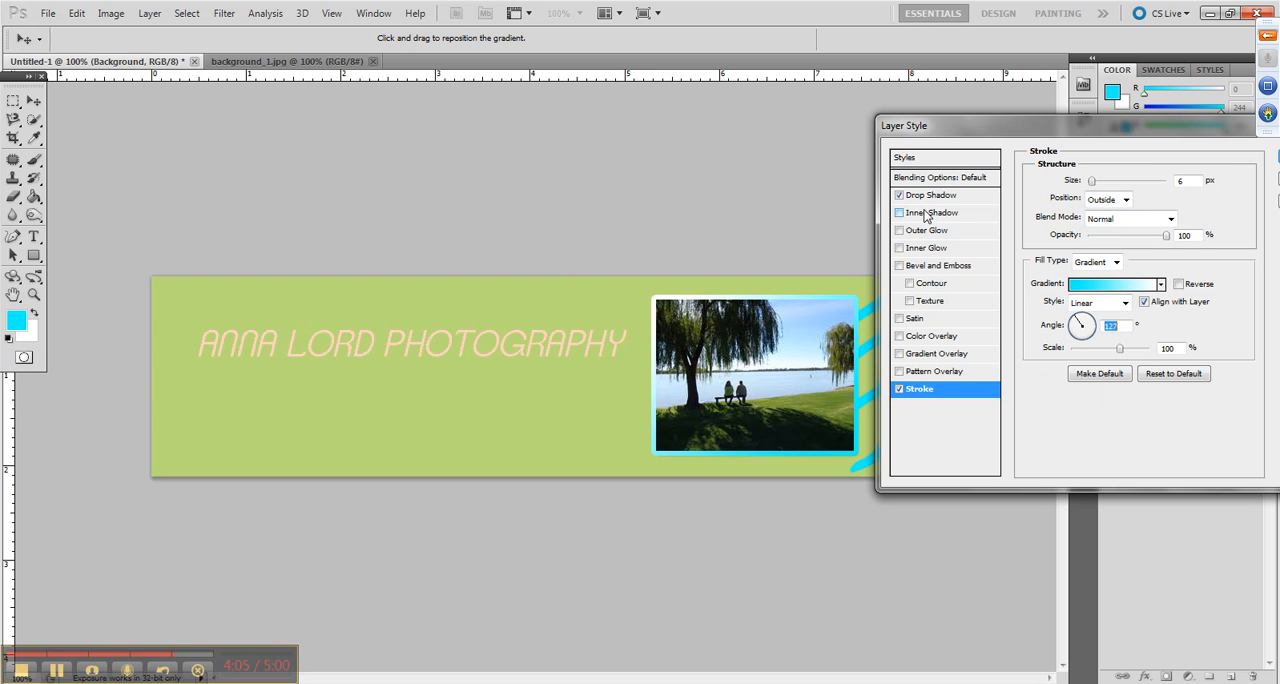
Try the Bevel and Emboss effect on the photo layer and remove it again
click(899, 266)
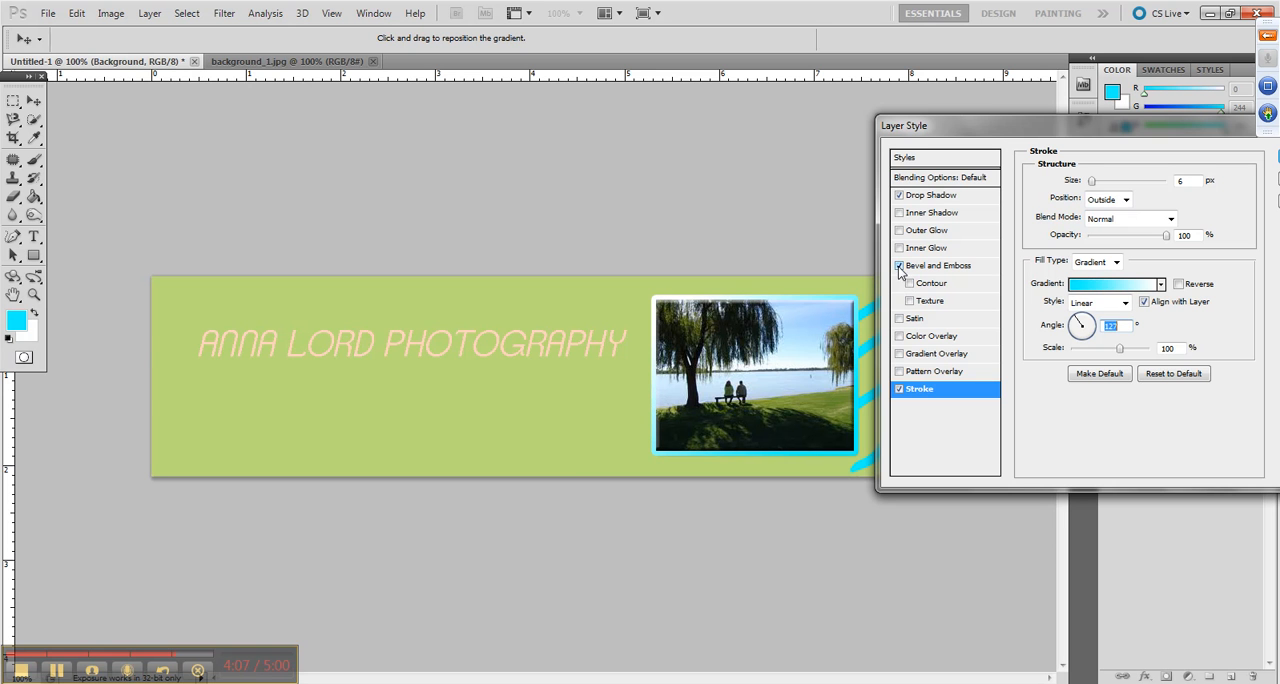
click(899, 266)
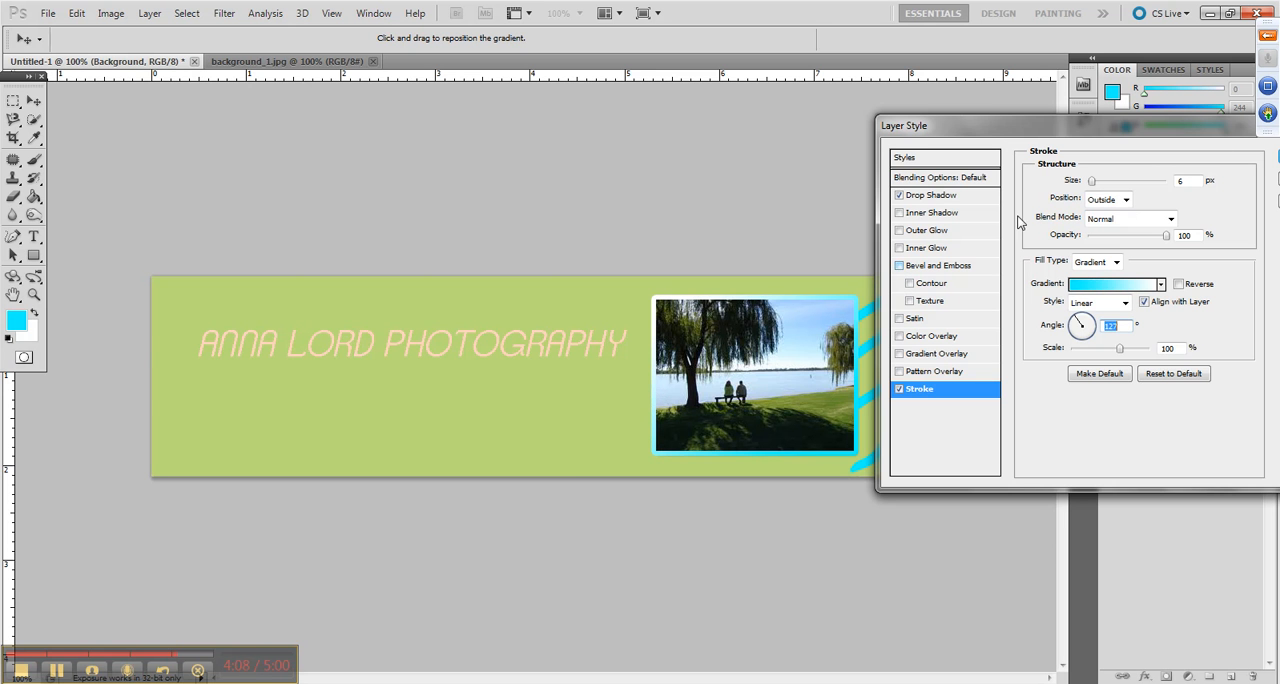
Apply the layer style to the photo and toggle its effects off and on to compare the look
drag(1216, 128, 1036, 166)
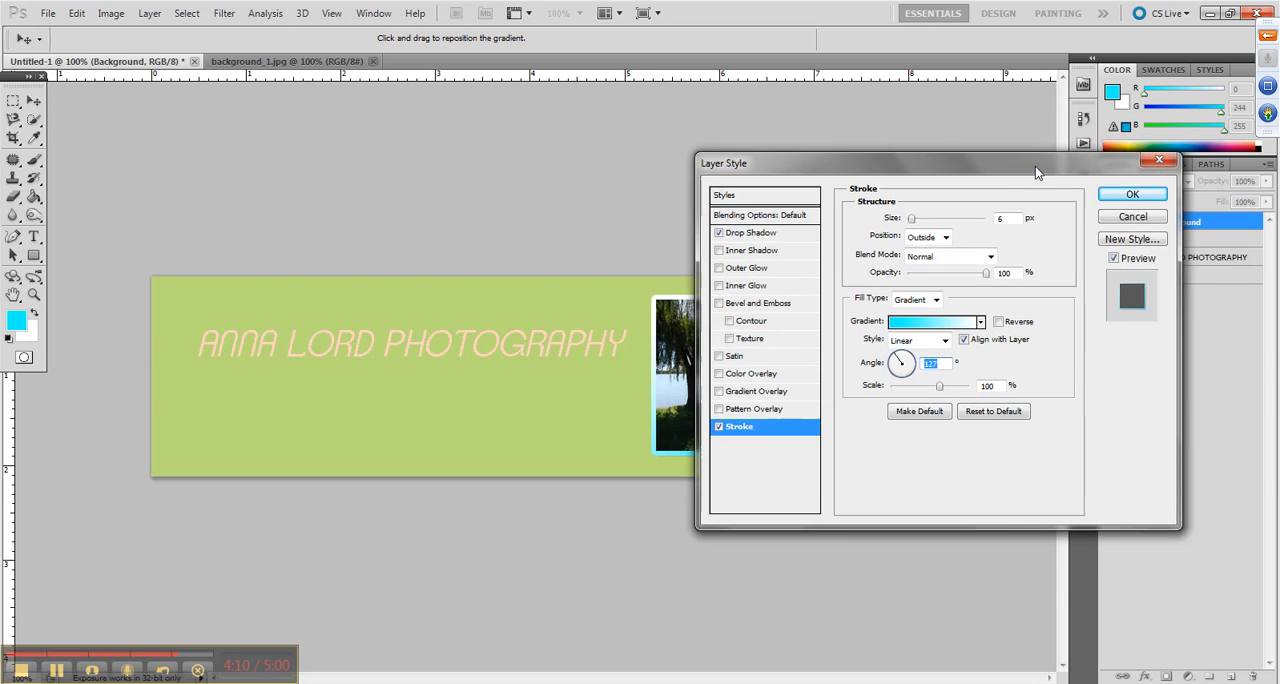
click(1145, 196)
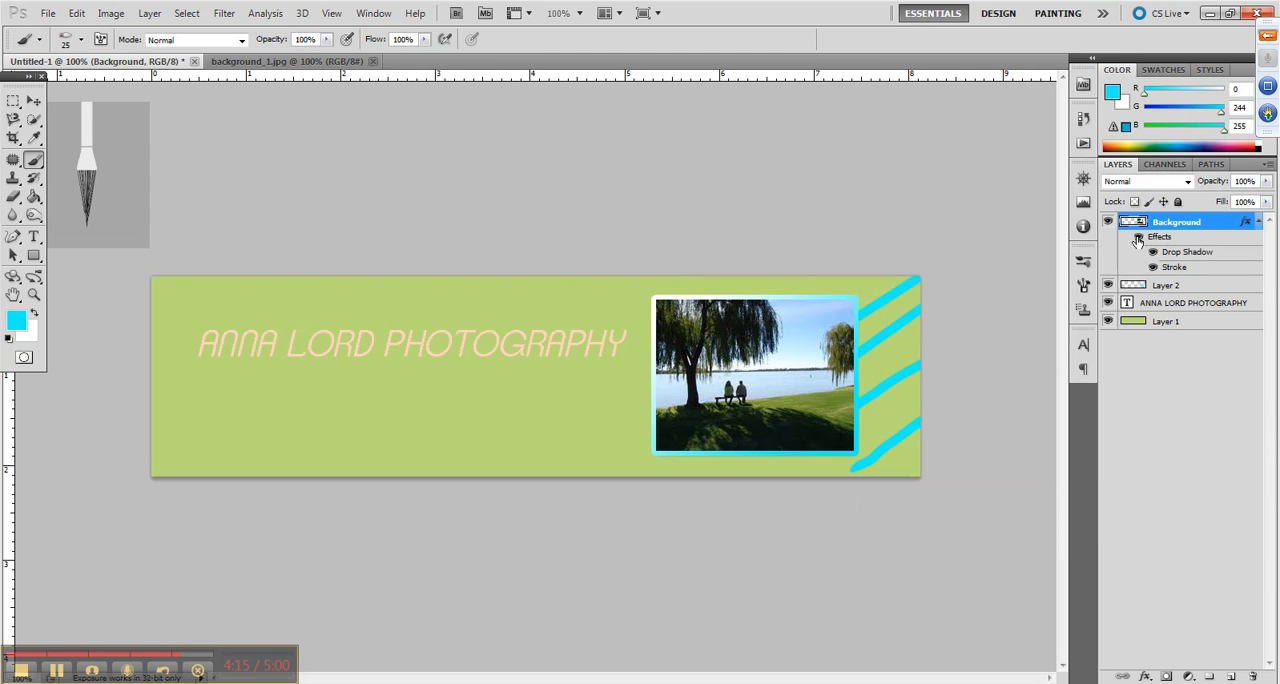
click(1137, 238)
click(1137, 238)
Duplicate the photography title's text layer
click(1183, 306)
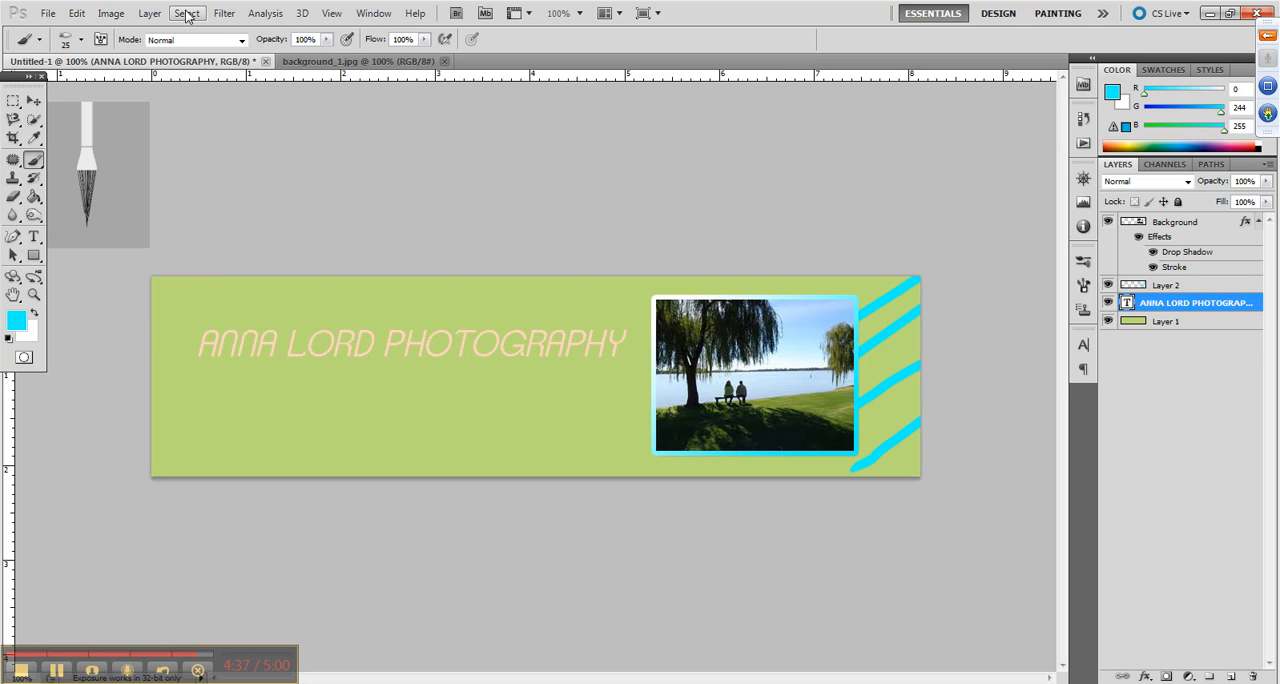
click(150, 13)
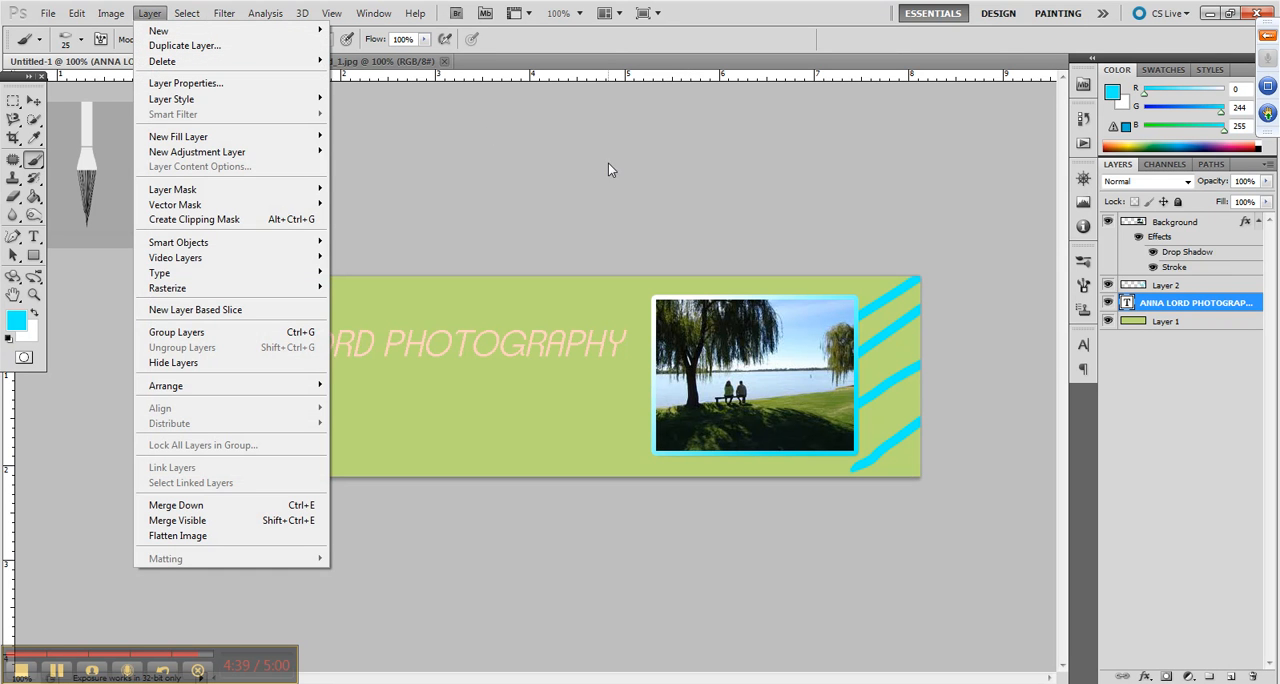
click(1177, 308)
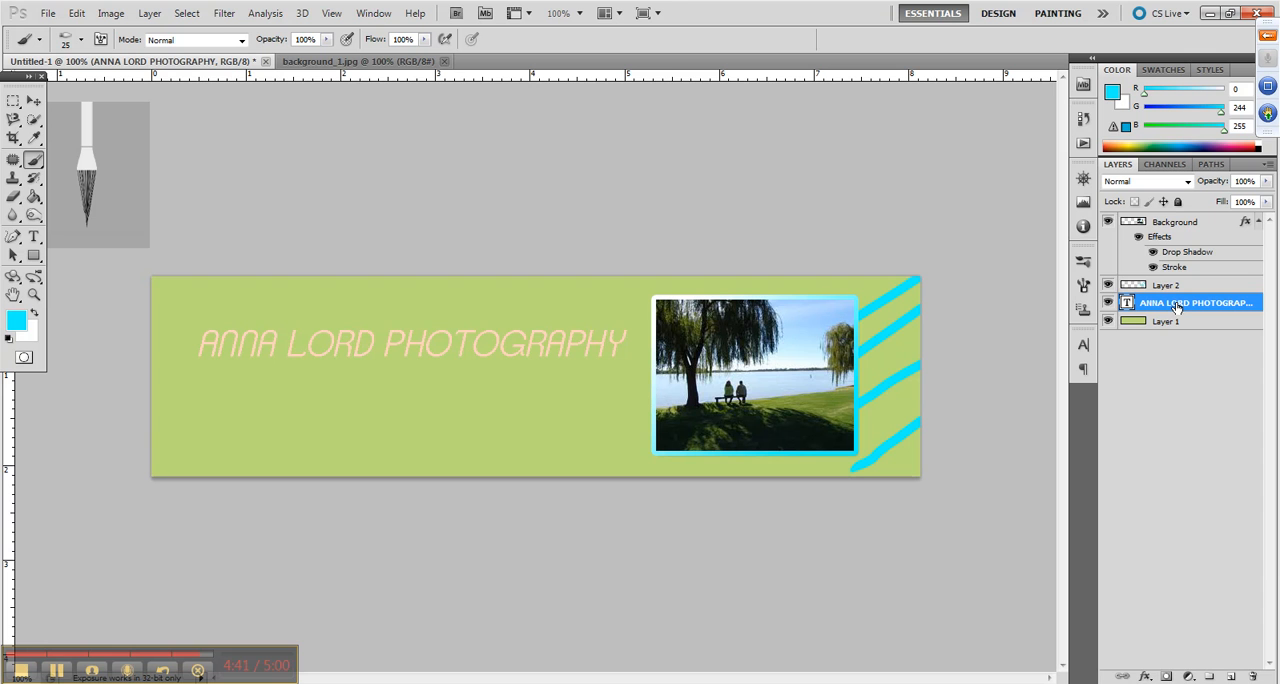
drag(1177, 308, 1233, 677)
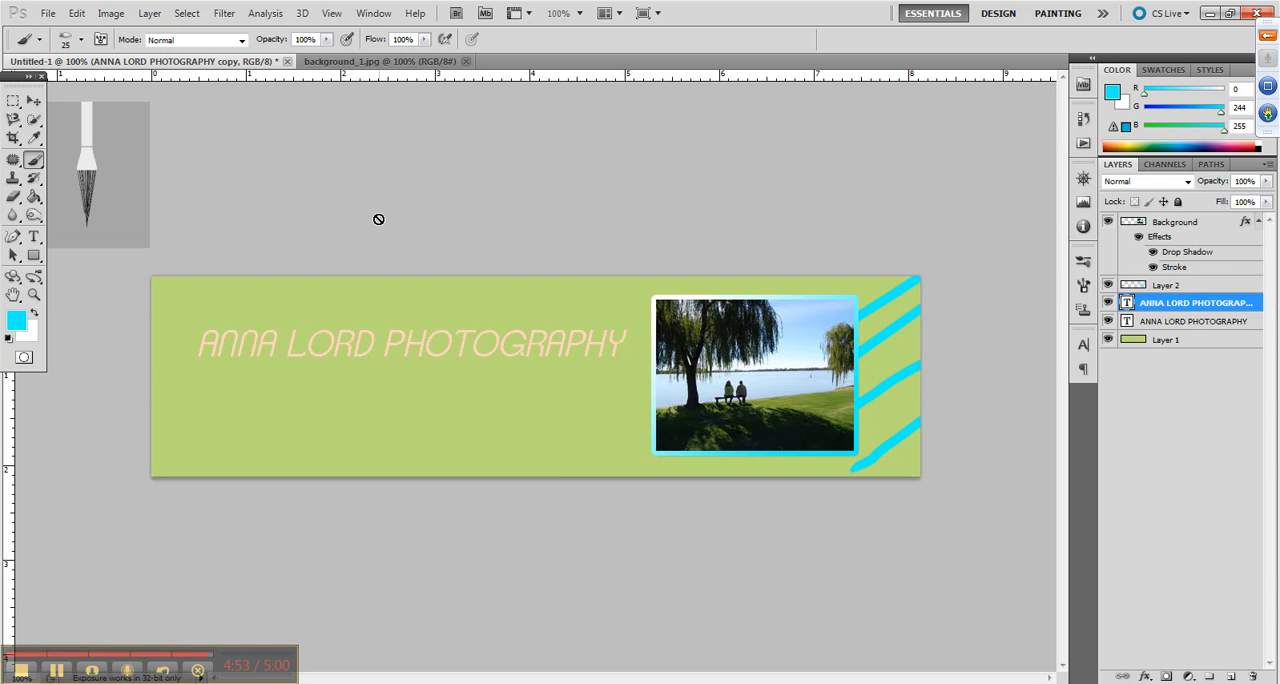
Bring up the Transform options for the duplicated title layer
click(76, 13)
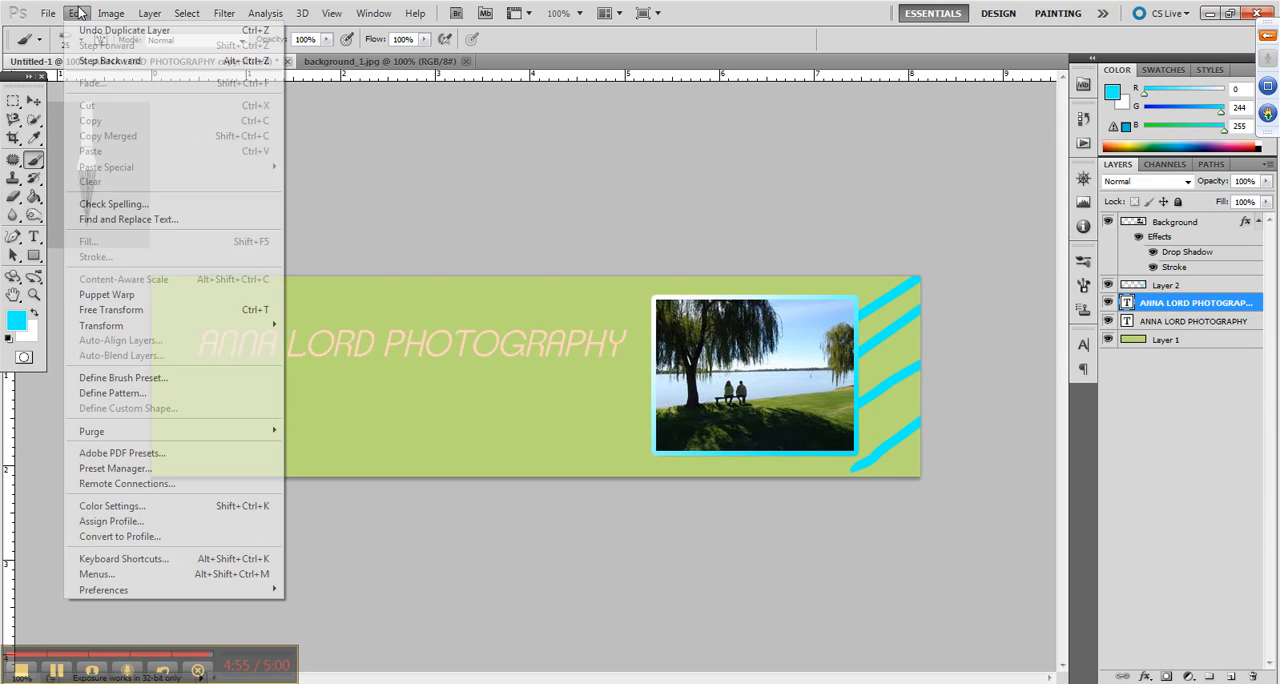
mouse_move(128, 330)
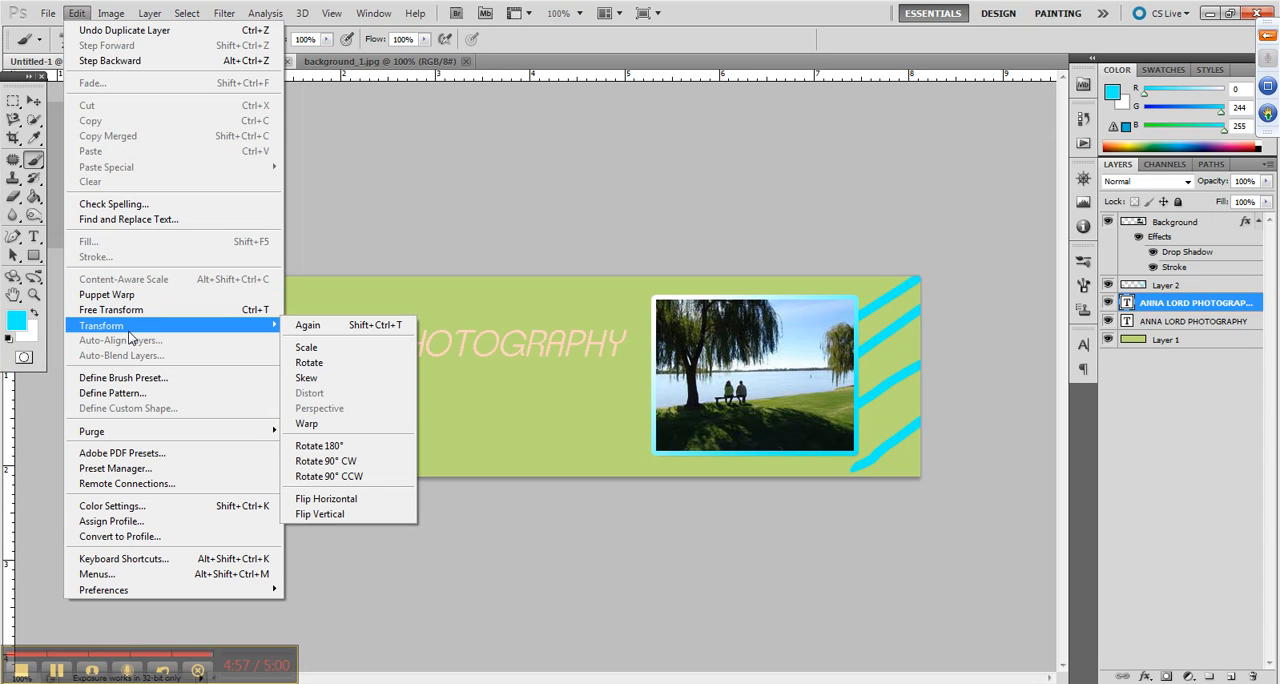